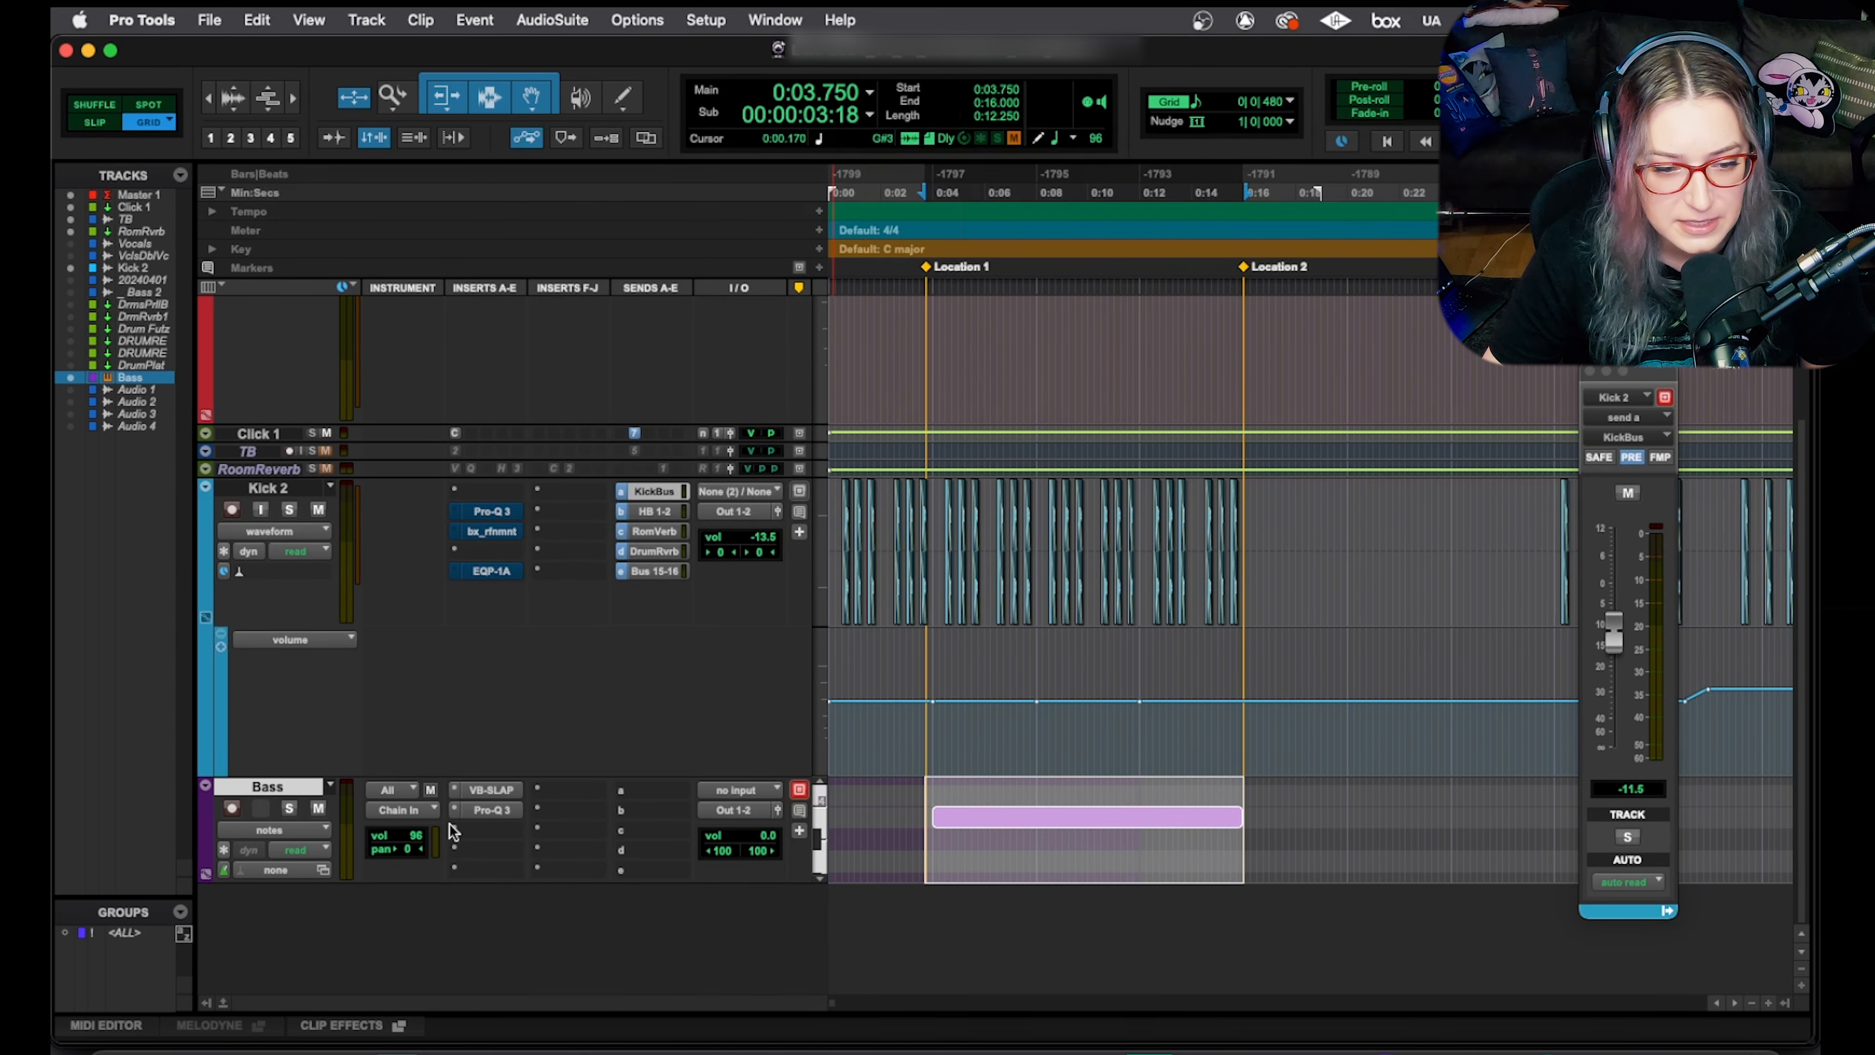
Review the bass instrument plug-in window, then play back from Location 1
{"action": "left_click", "coordinate": [476, 790]}
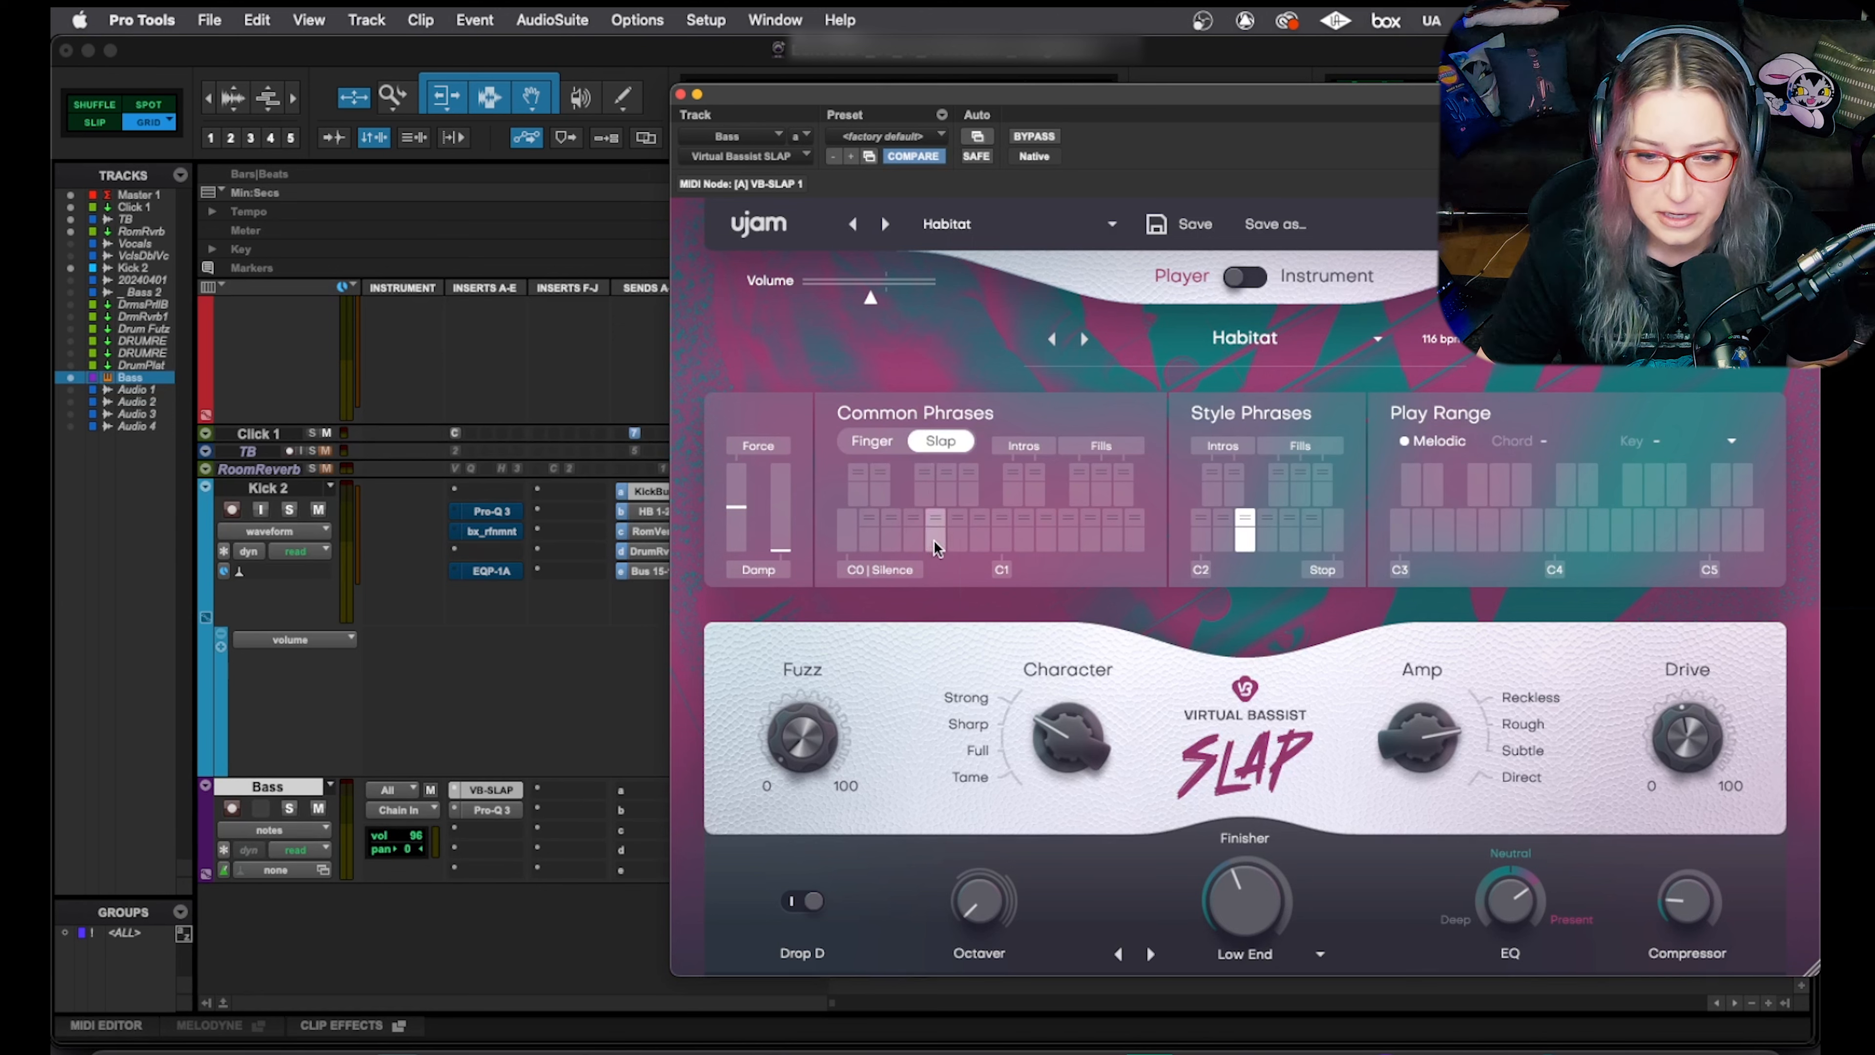
{"action": "left_click", "coordinate": [681, 94]}
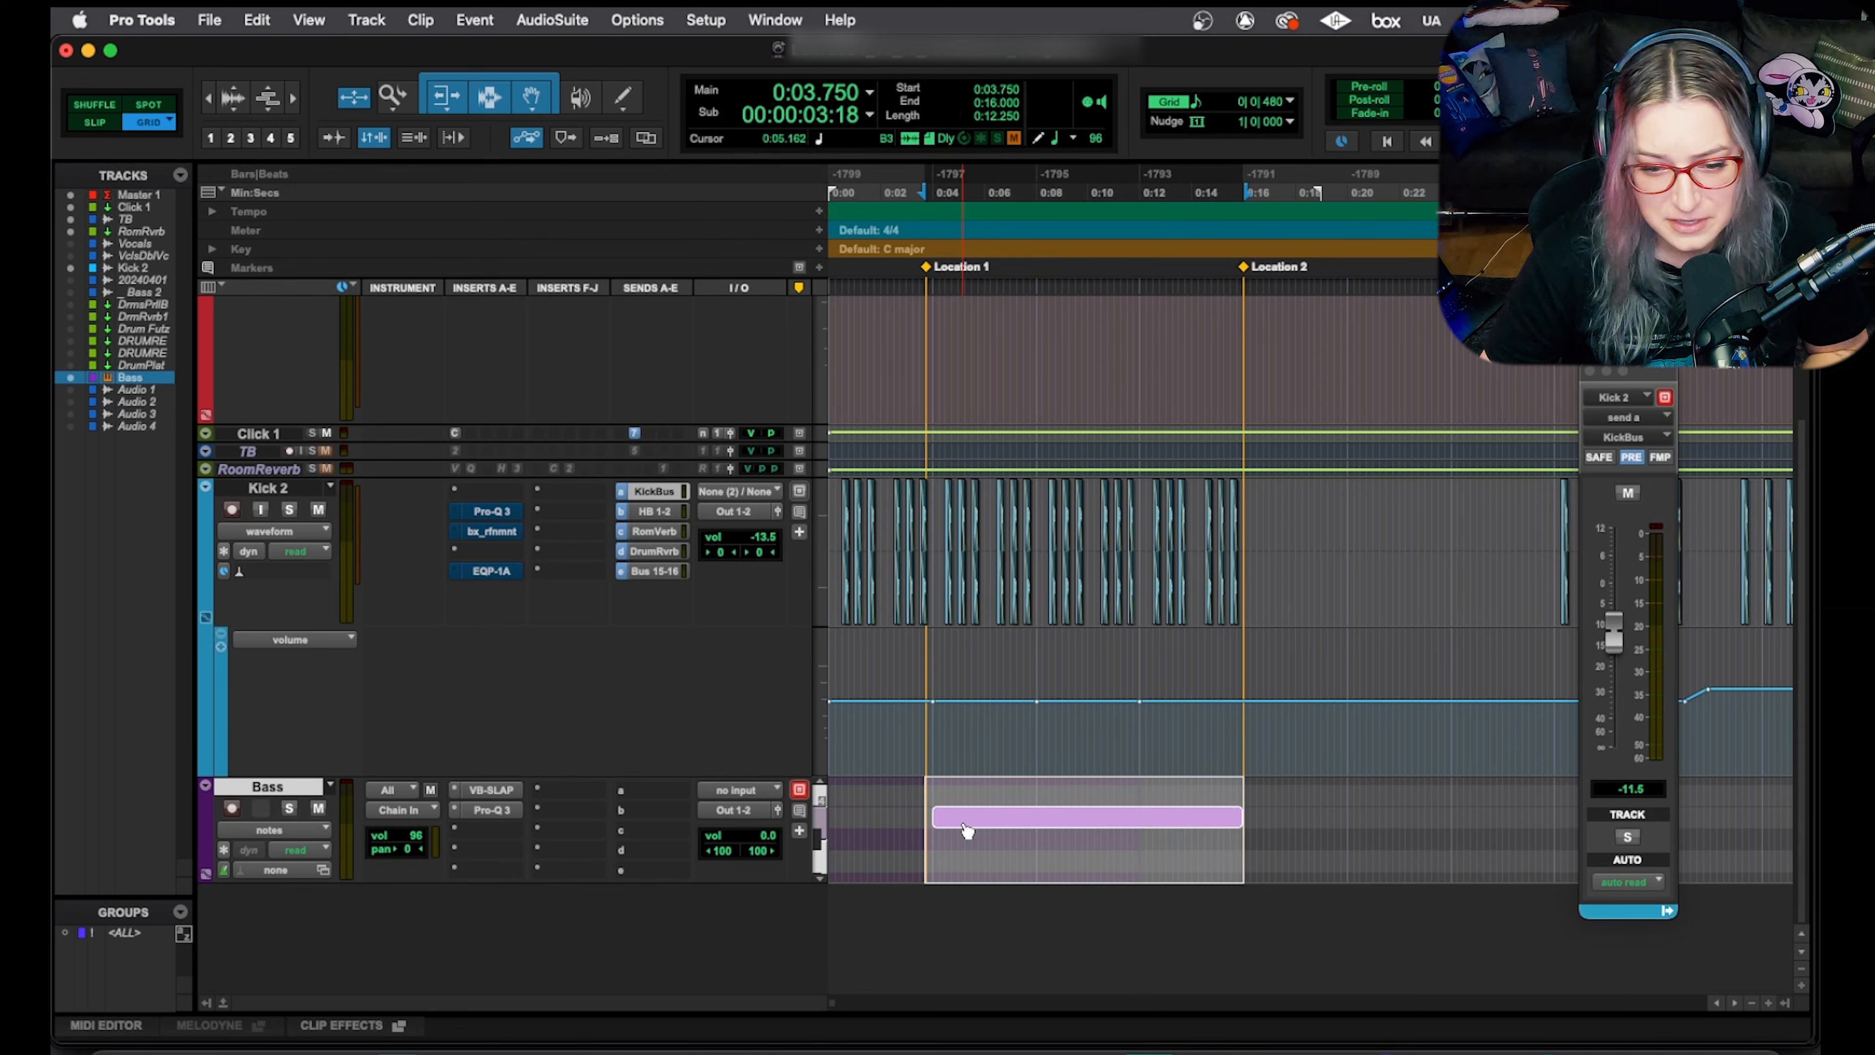
{"action": "key", "text": "space"}
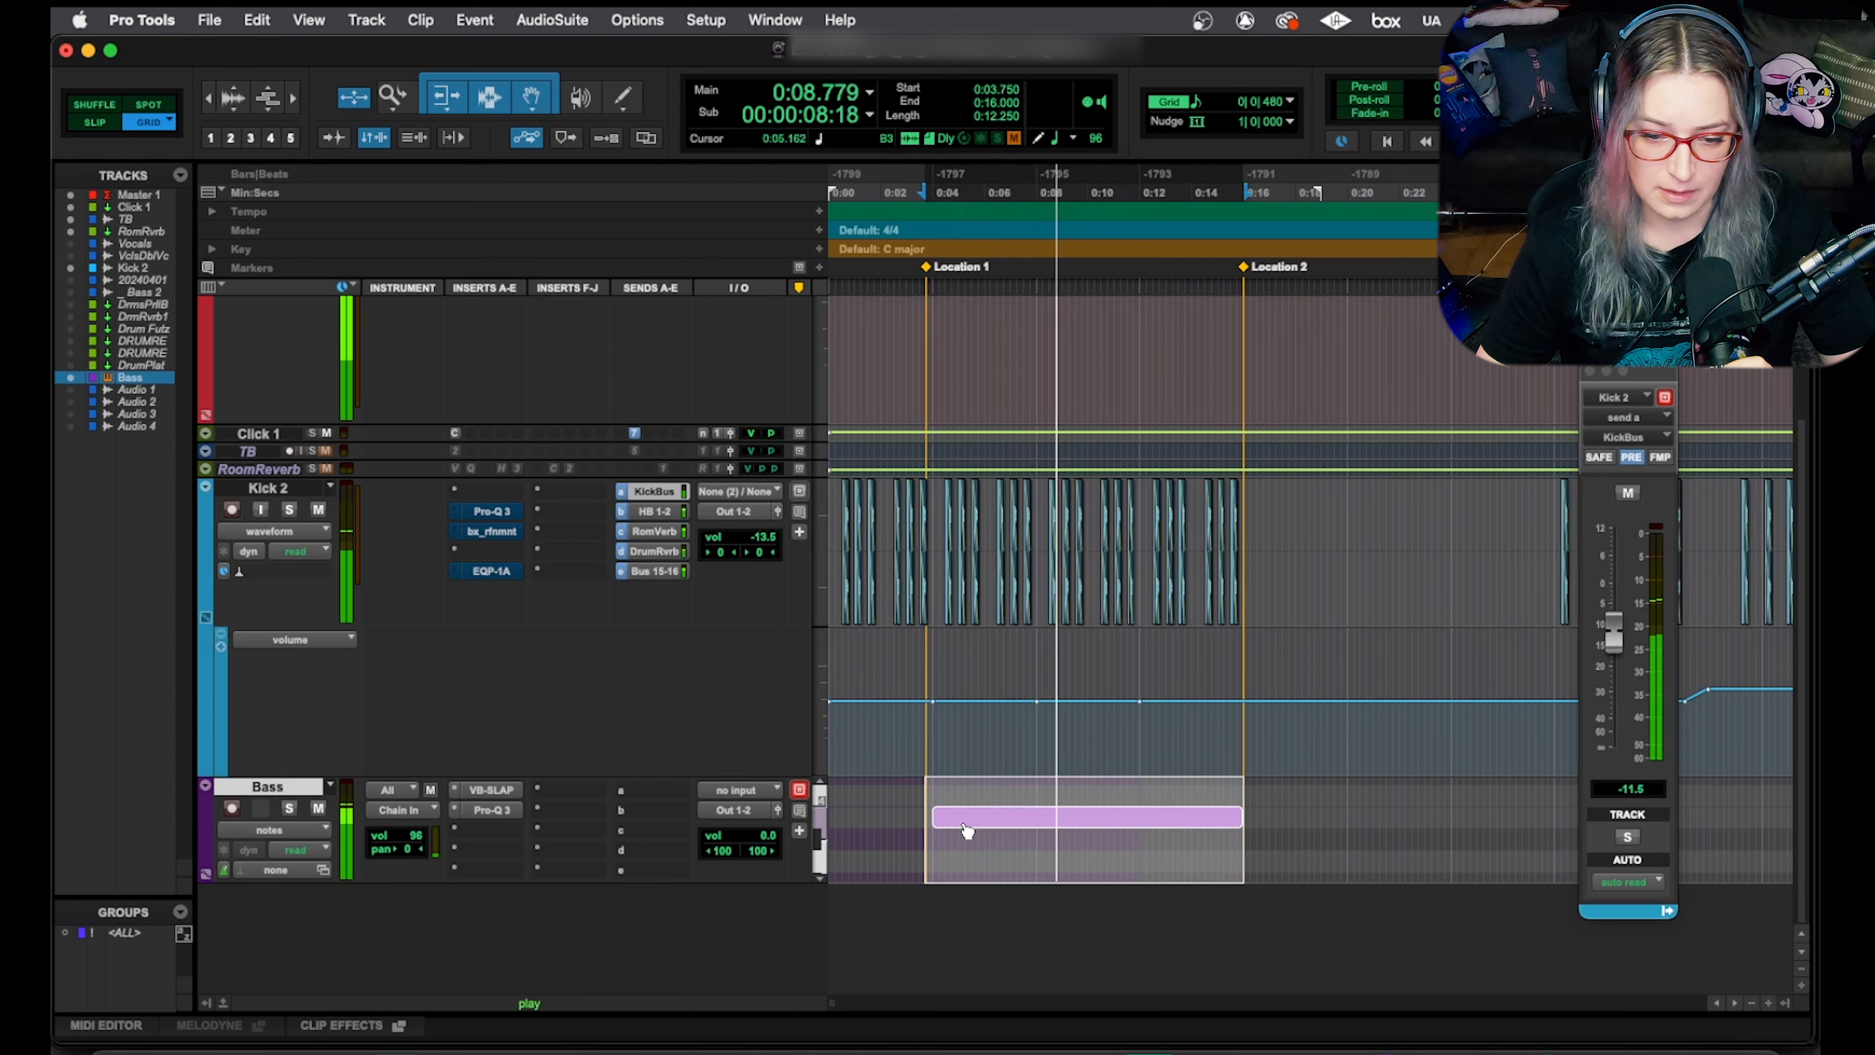
{"action": "key", "text": "space"}
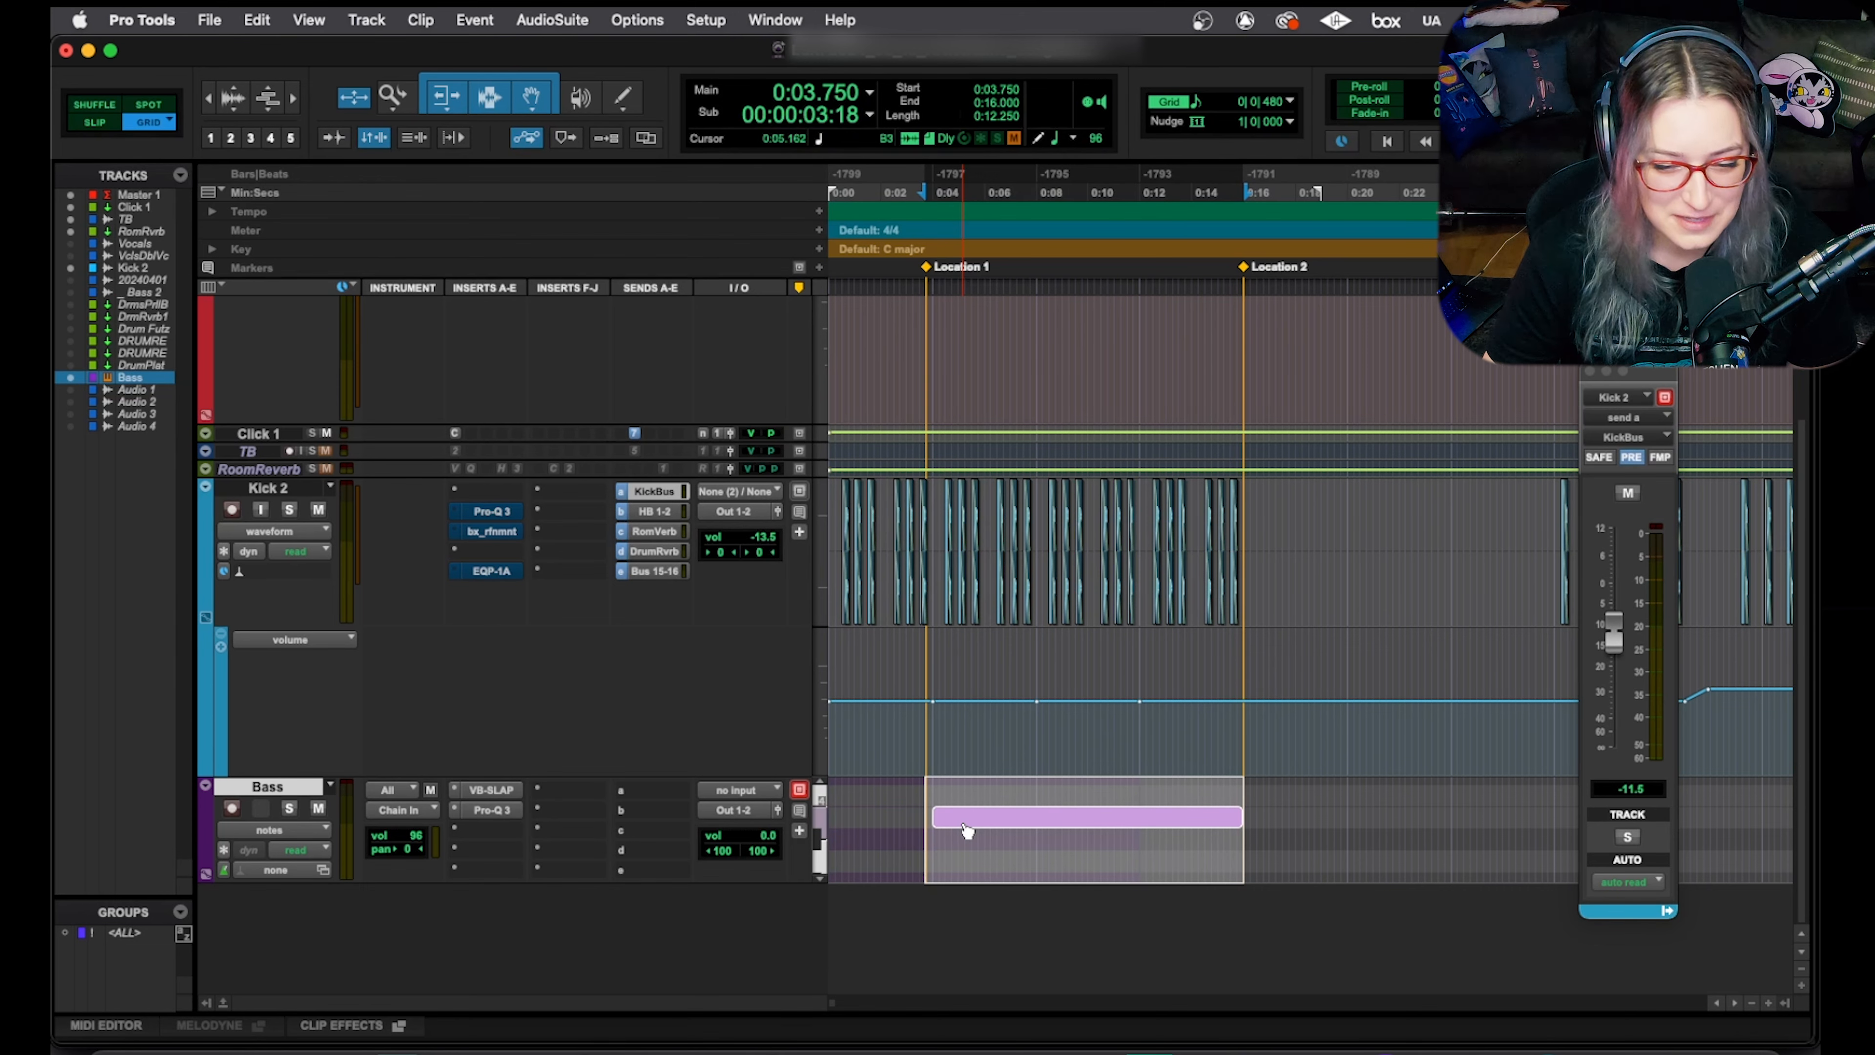
Browse the bass instrument insert's plug-in list and factory presets, keeping the Habitat preset
{"action": "left_click", "coordinate": [457, 797]}
{"action": "mouse_move", "coordinate": [459, 798]}
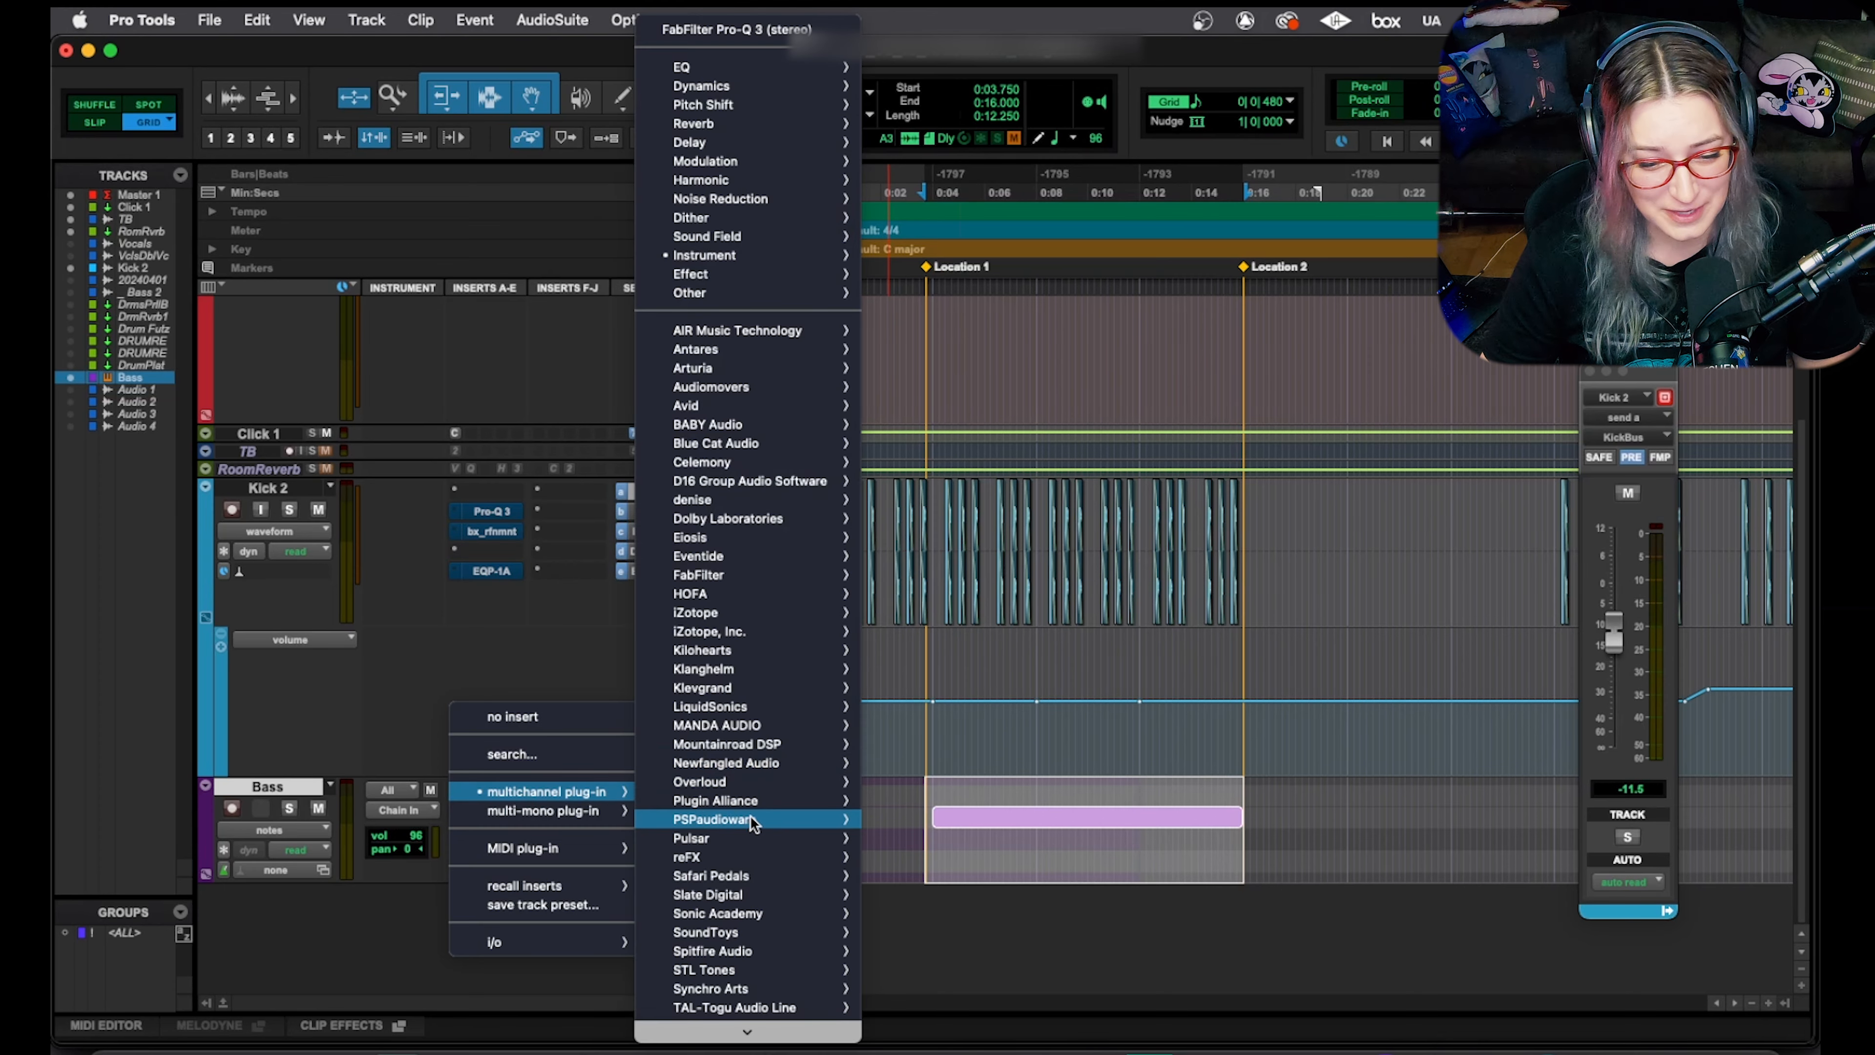
{"action": "mouse_move", "coordinate": [780, 893]}
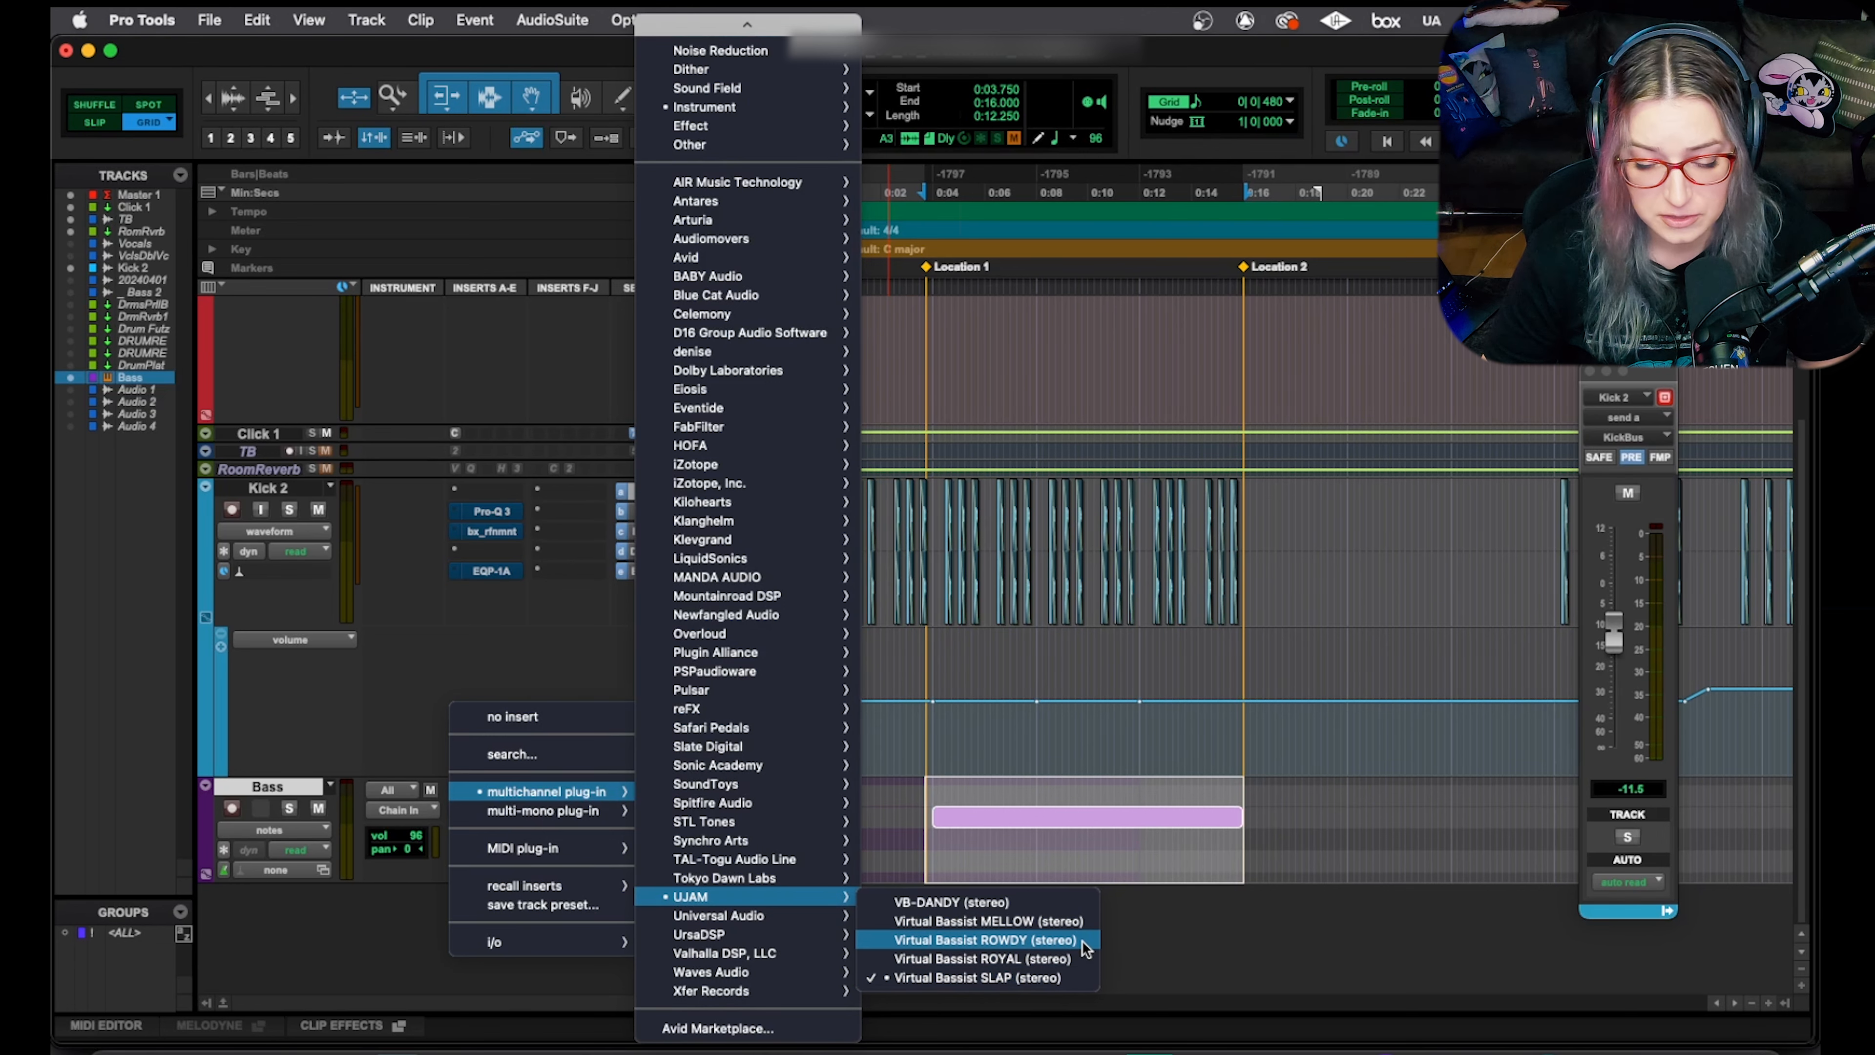
{"action": "left_click", "coordinate": [1109, 932]}
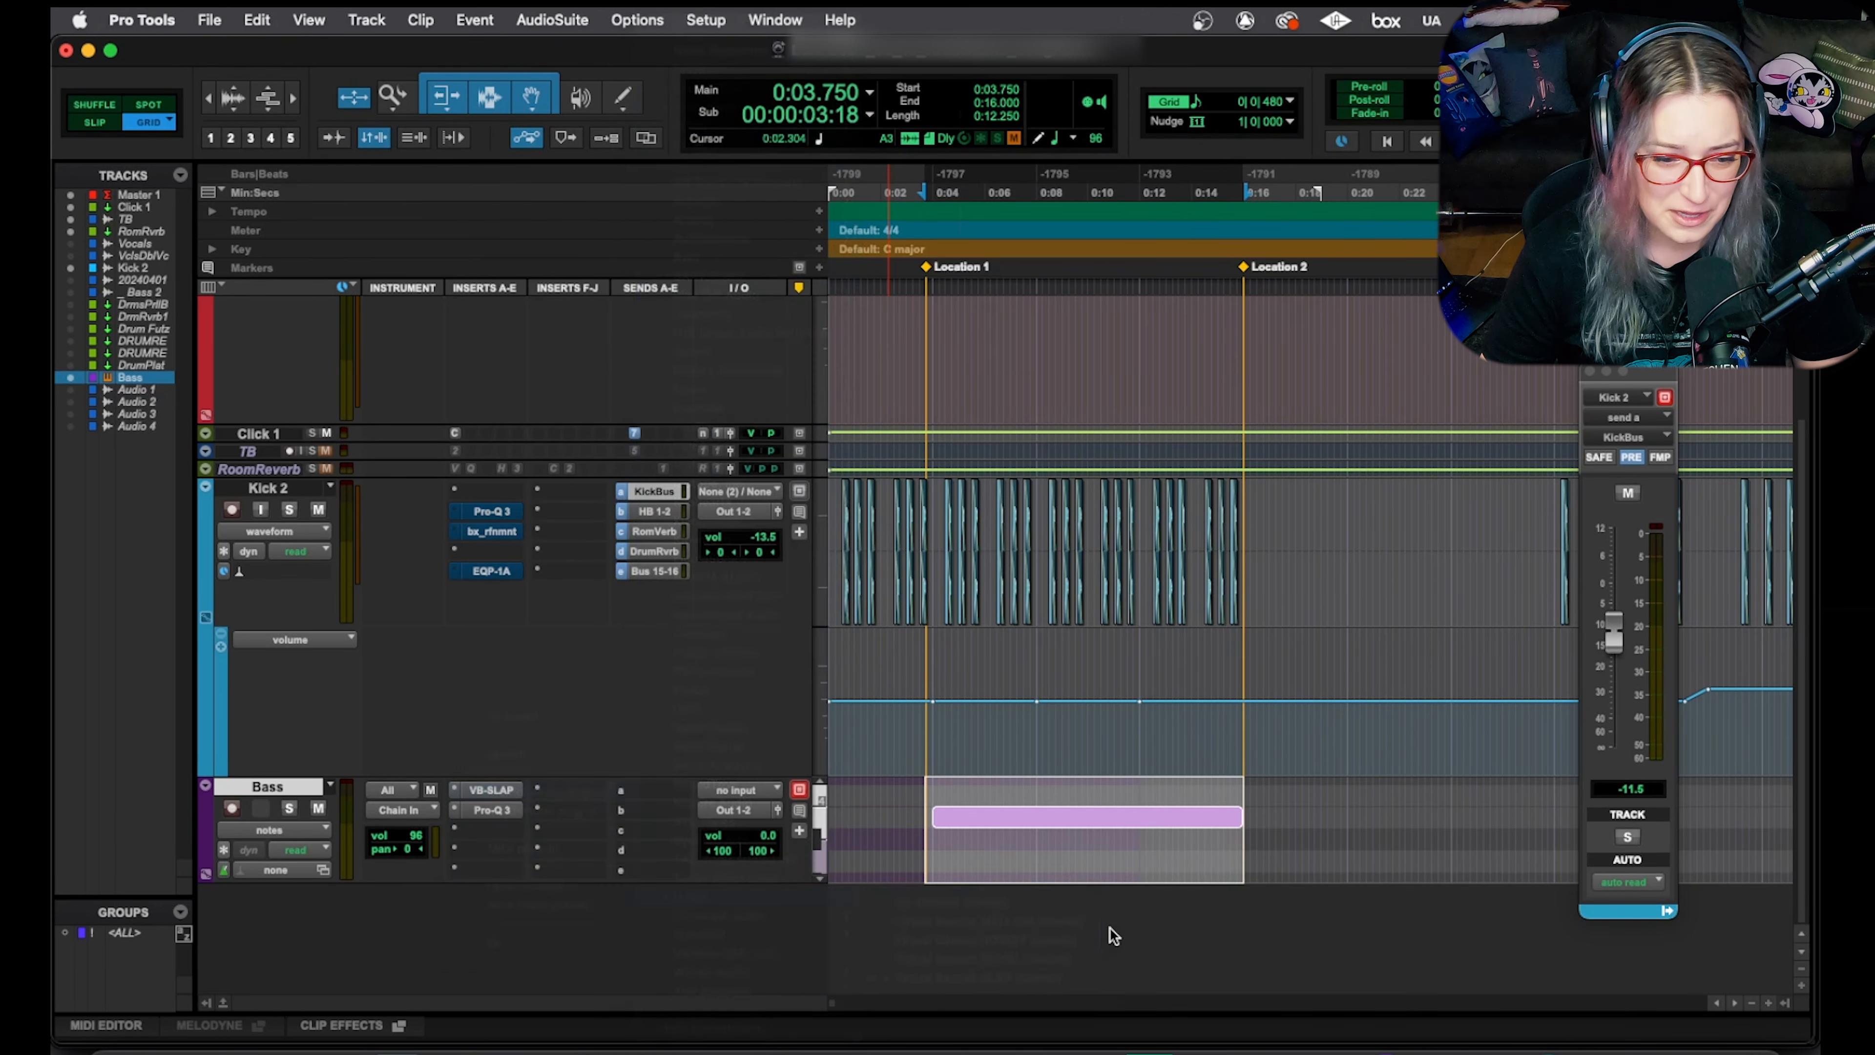
{"action": "left_click", "coordinate": [490, 790]}
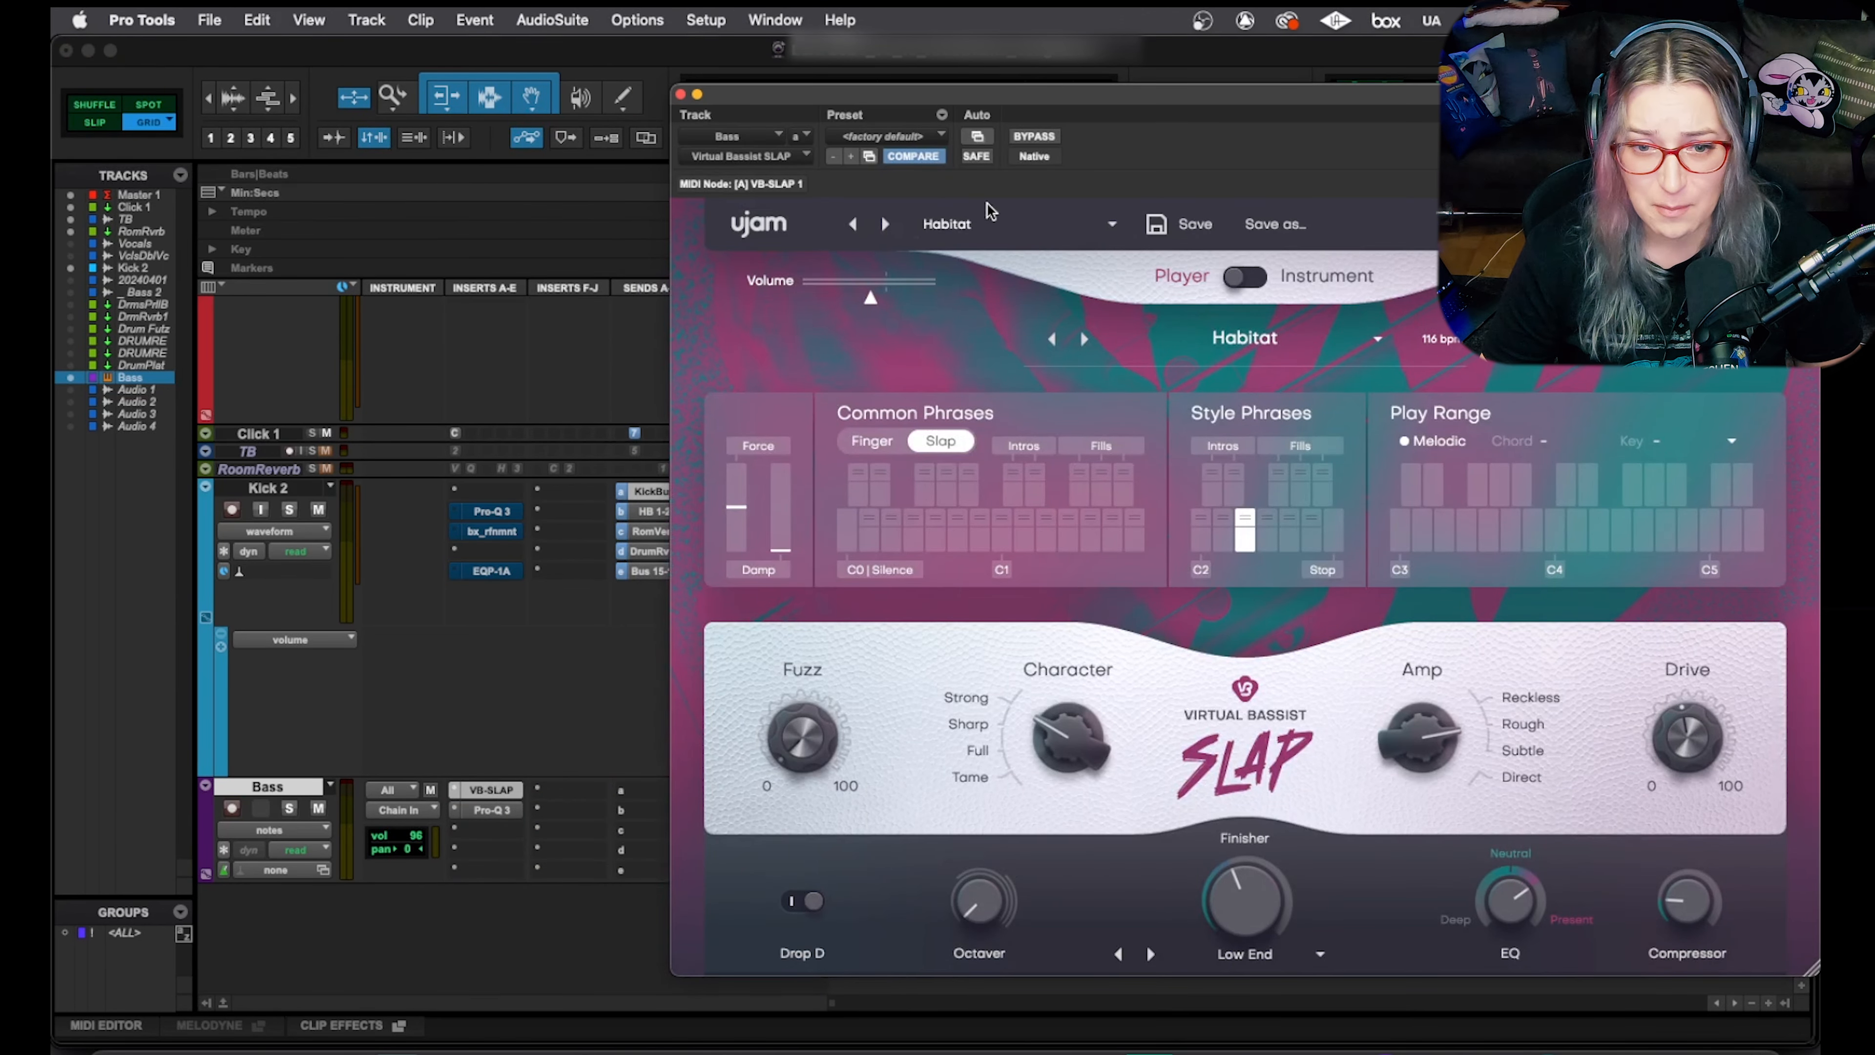
{"action": "left_click", "coordinate": [981, 223]}
{"action": "mouse_move", "coordinate": [1067, 251]}
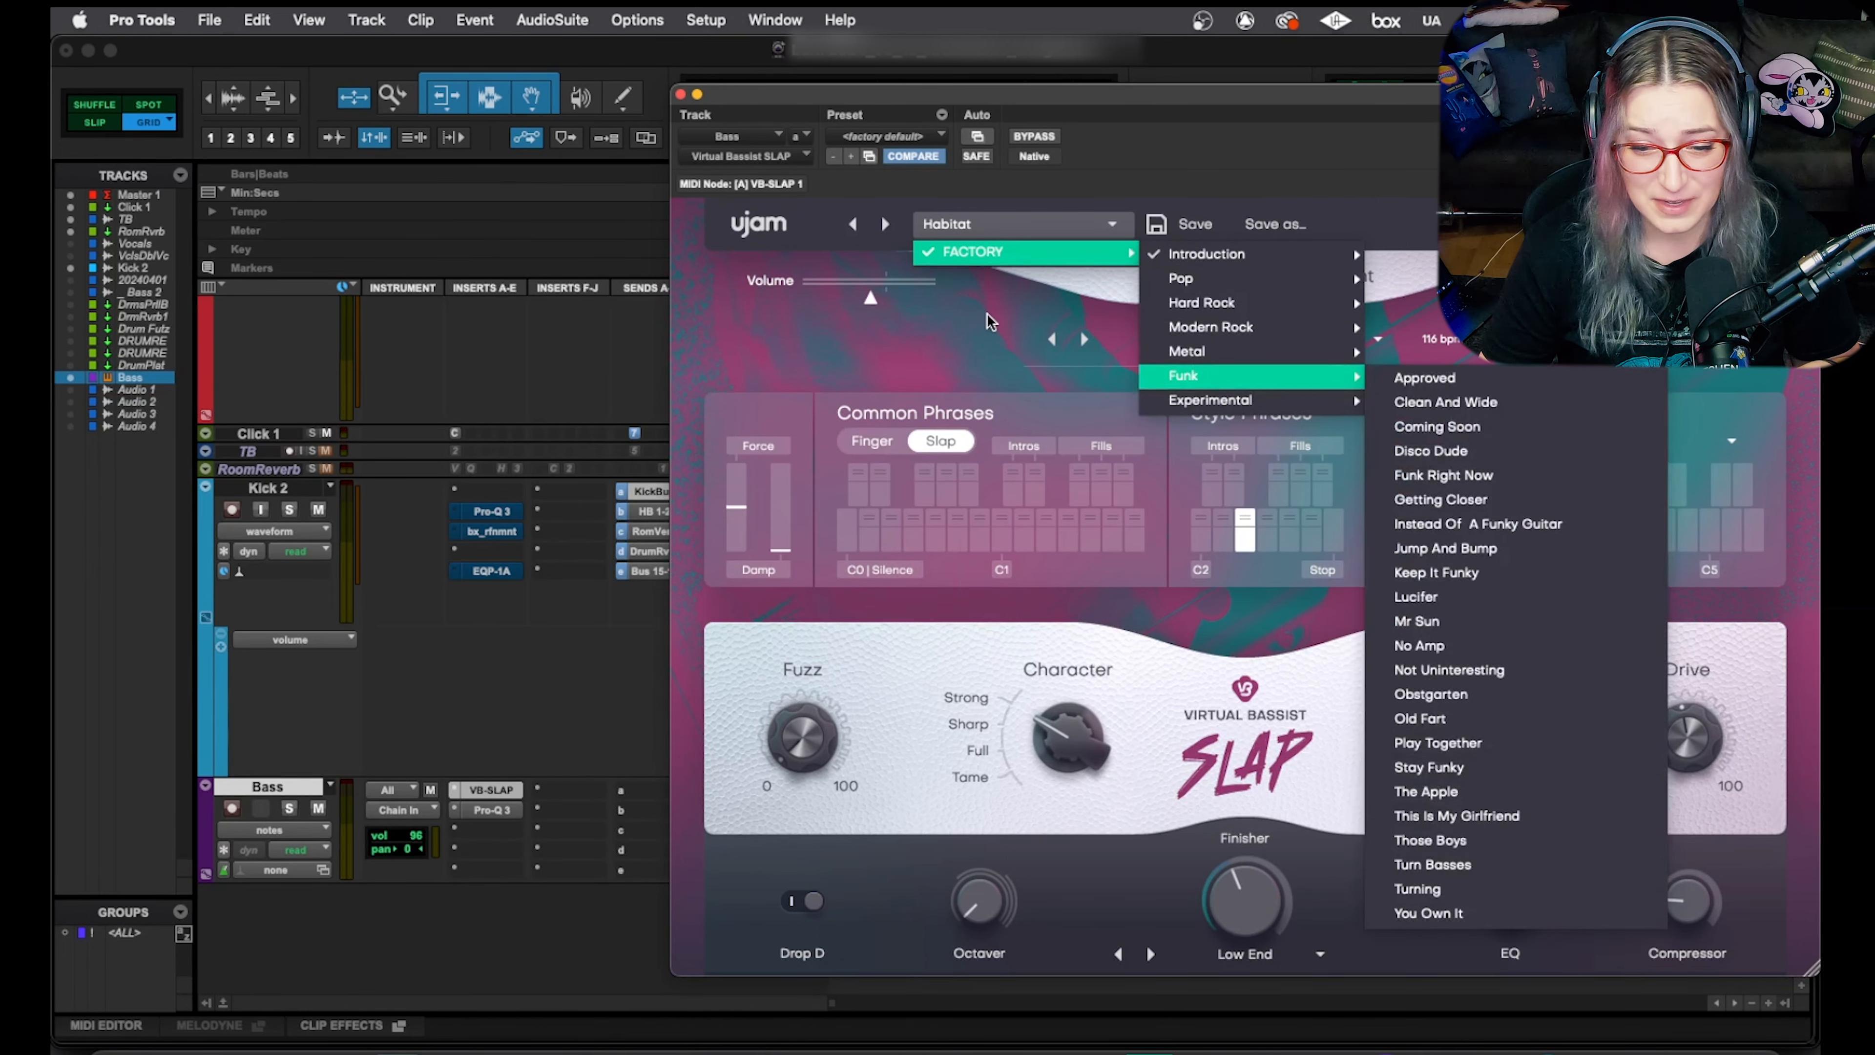
{"action": "left_click", "coordinate": [986, 315]}
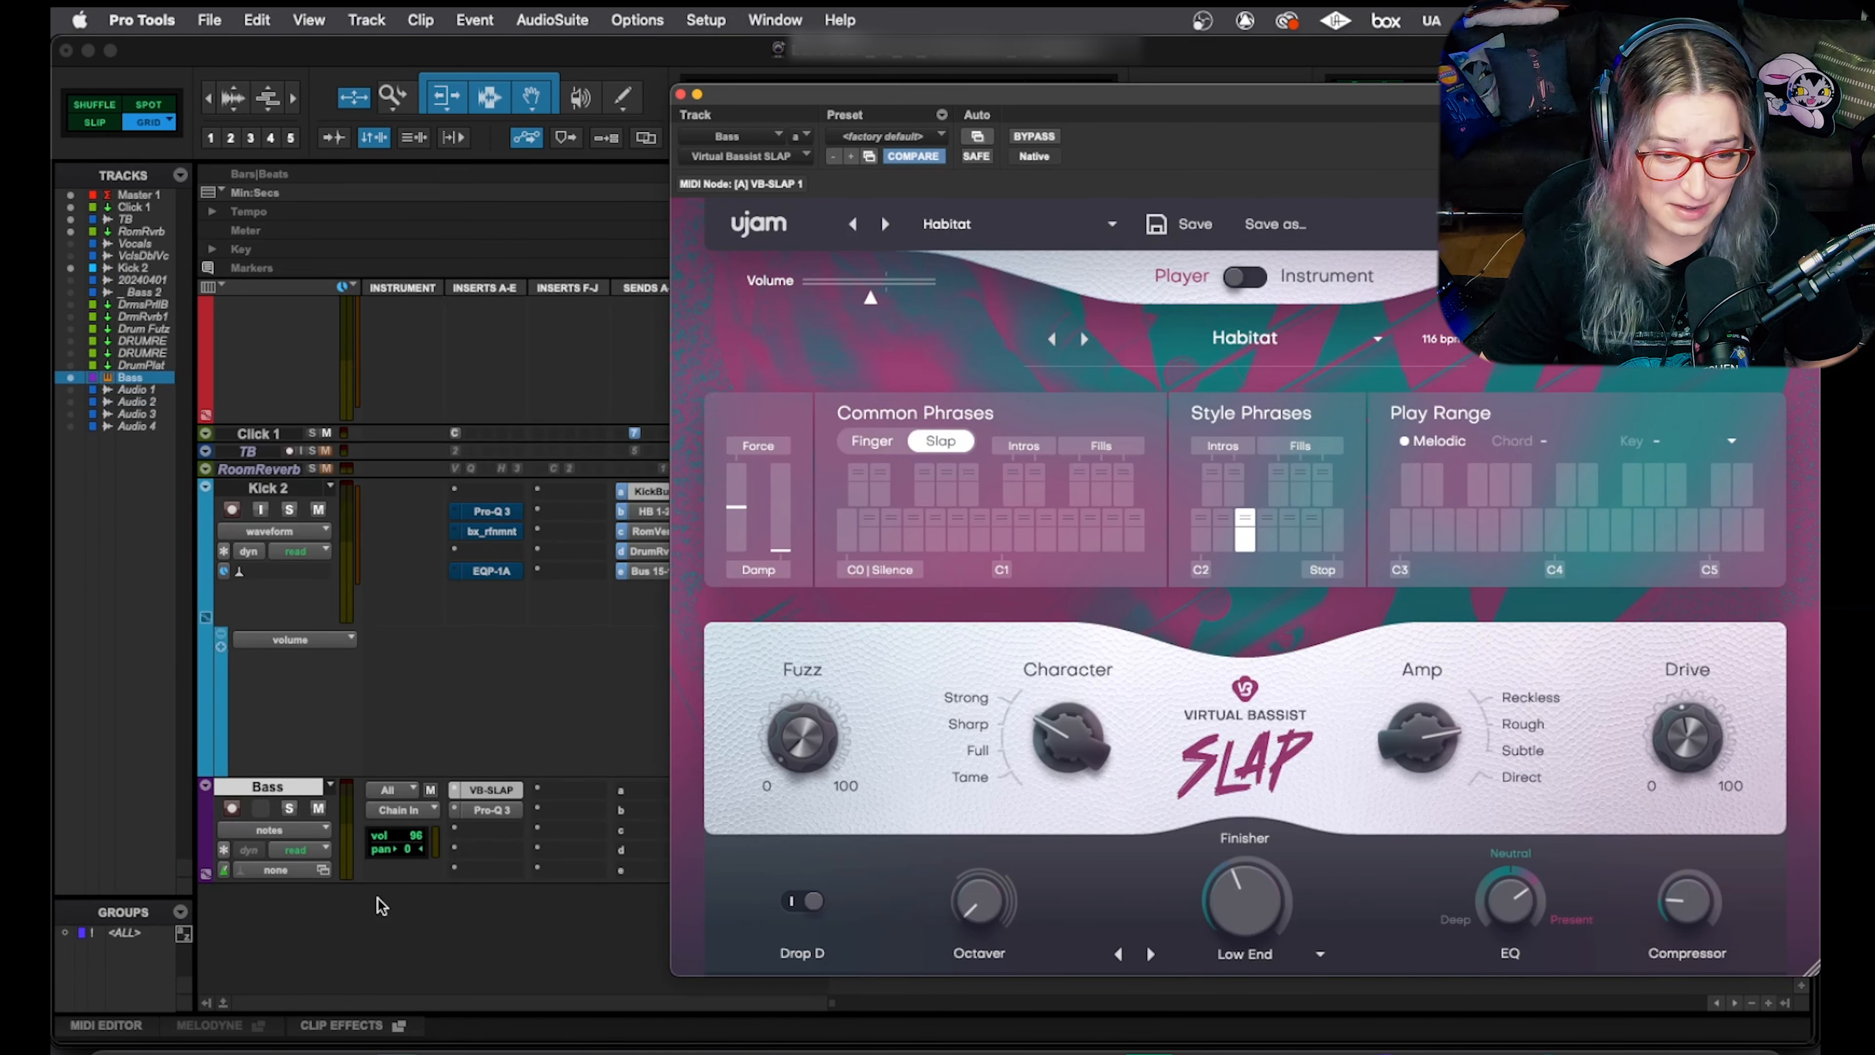
Look through the bass insert plug-in list again without changes, and close the instrument window
{"action": "left_click", "coordinate": [457, 794]}
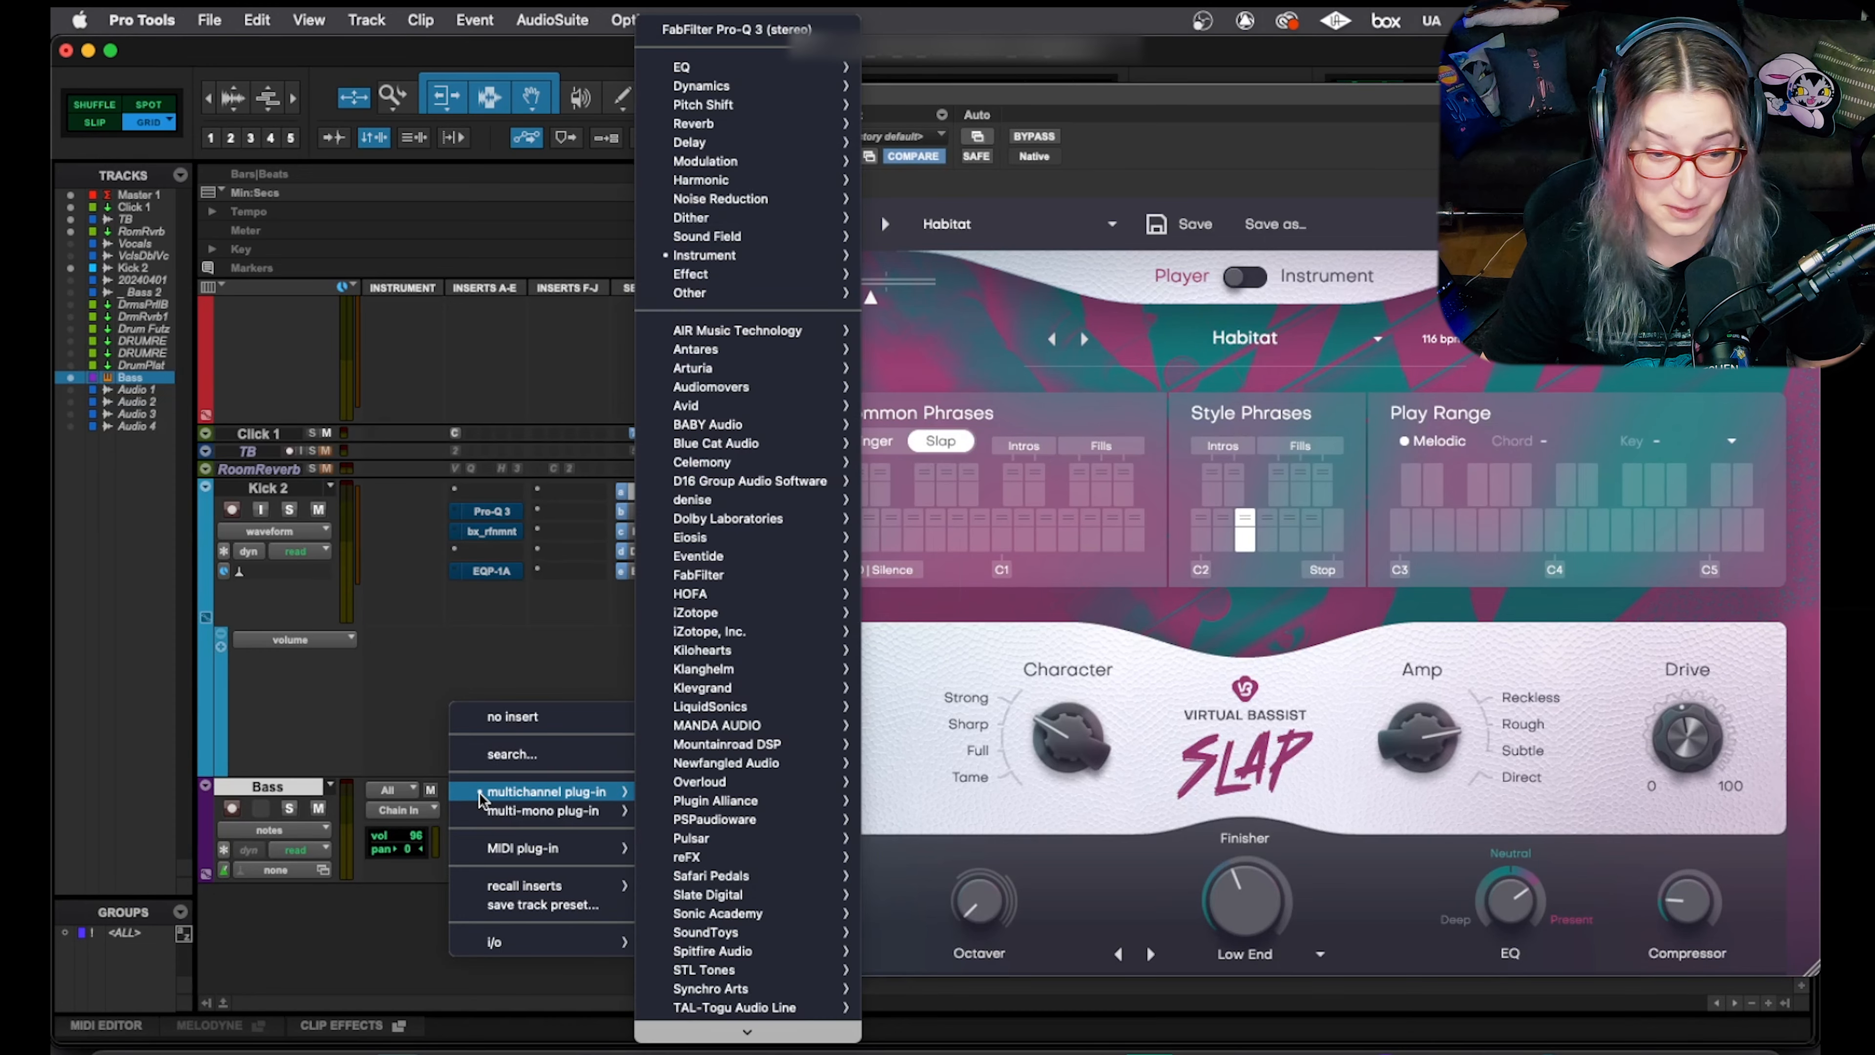
{"action": "scroll", "coordinate": [678, 803], "scroll_direction": "down", "scroll_amount": 4}
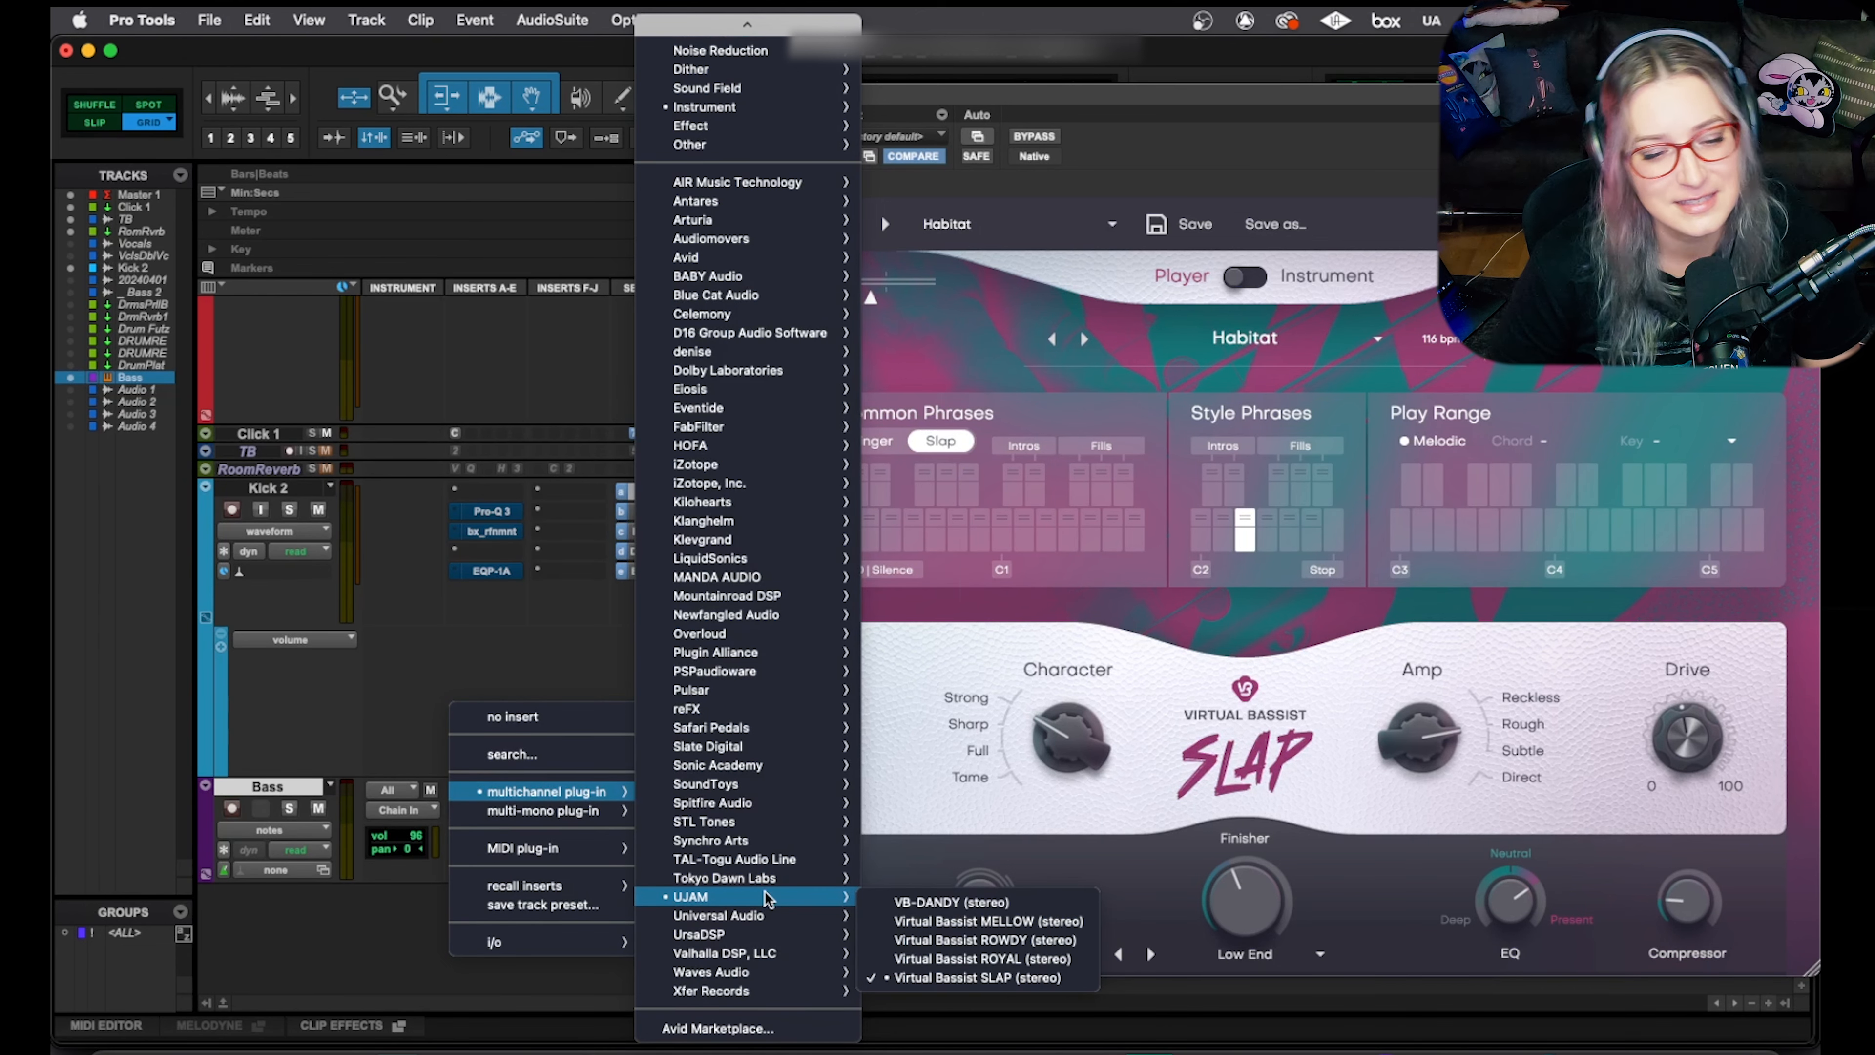
{"action": "left_click", "coordinate": [539, 981]}
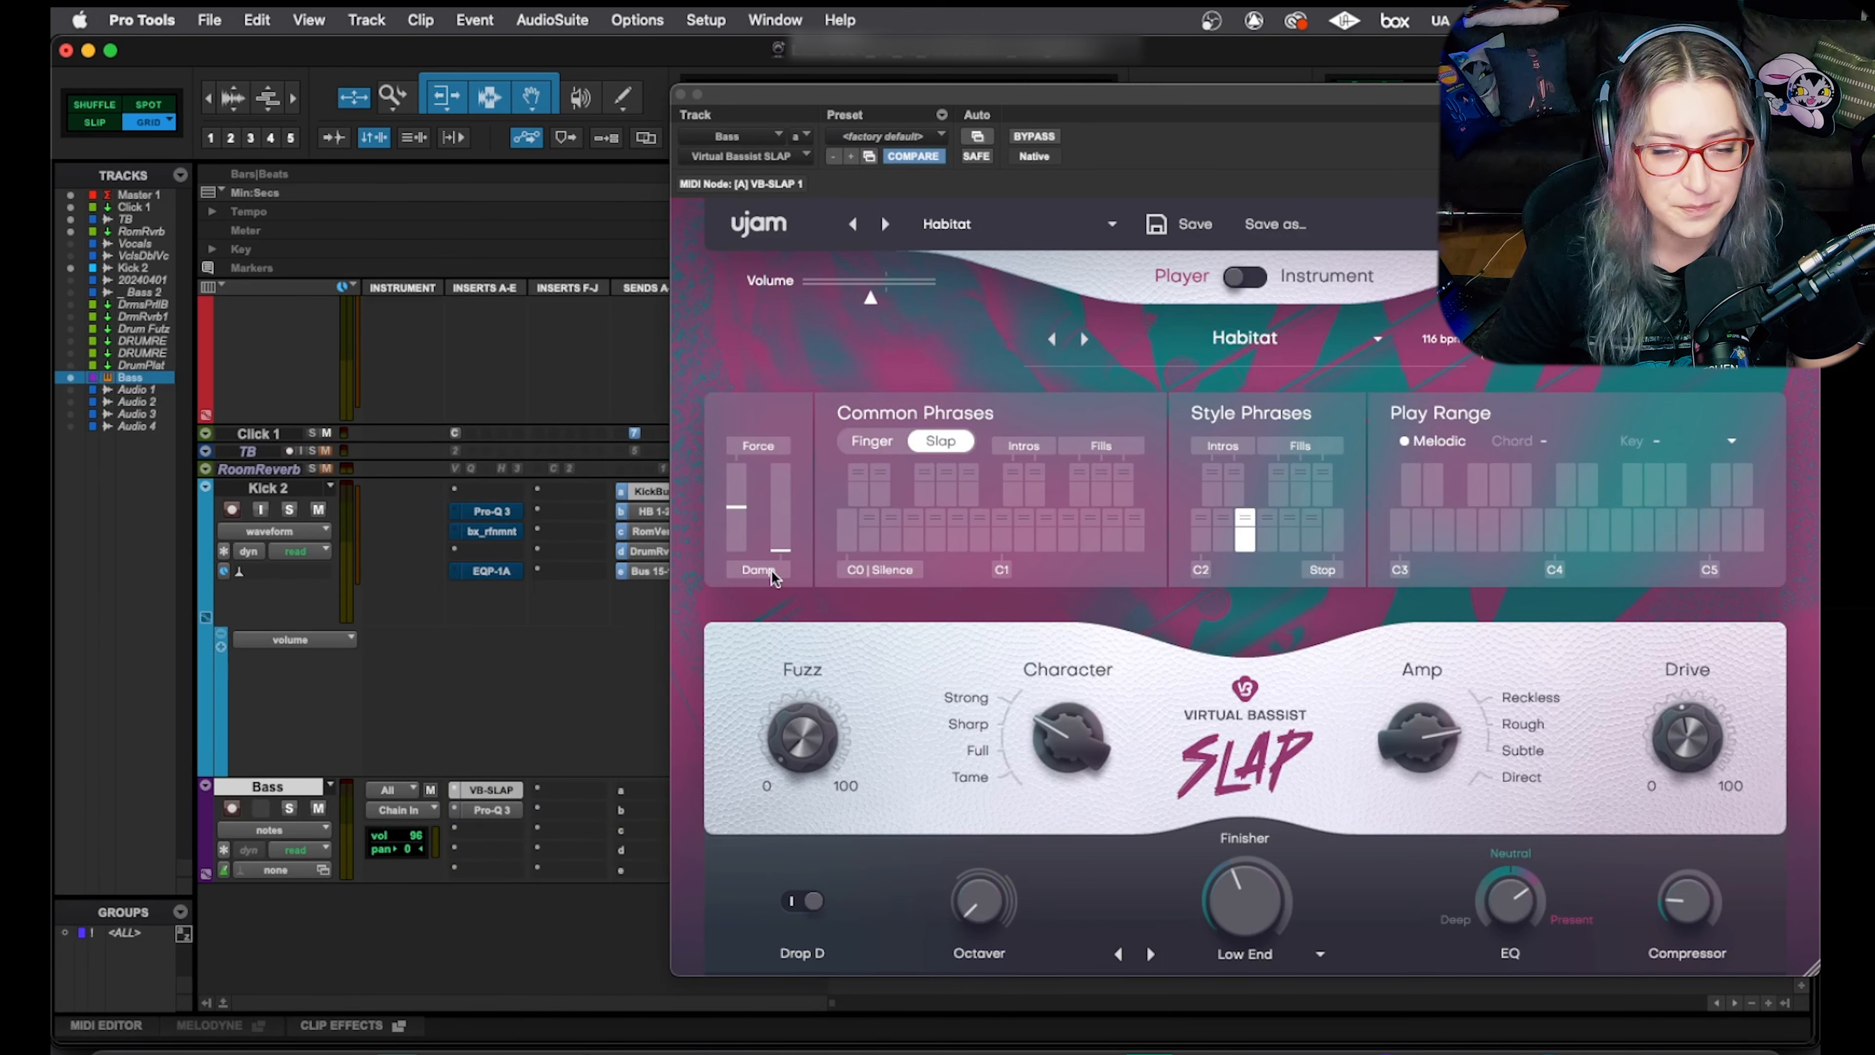
{"action": "left_click", "coordinate": [681, 94]}
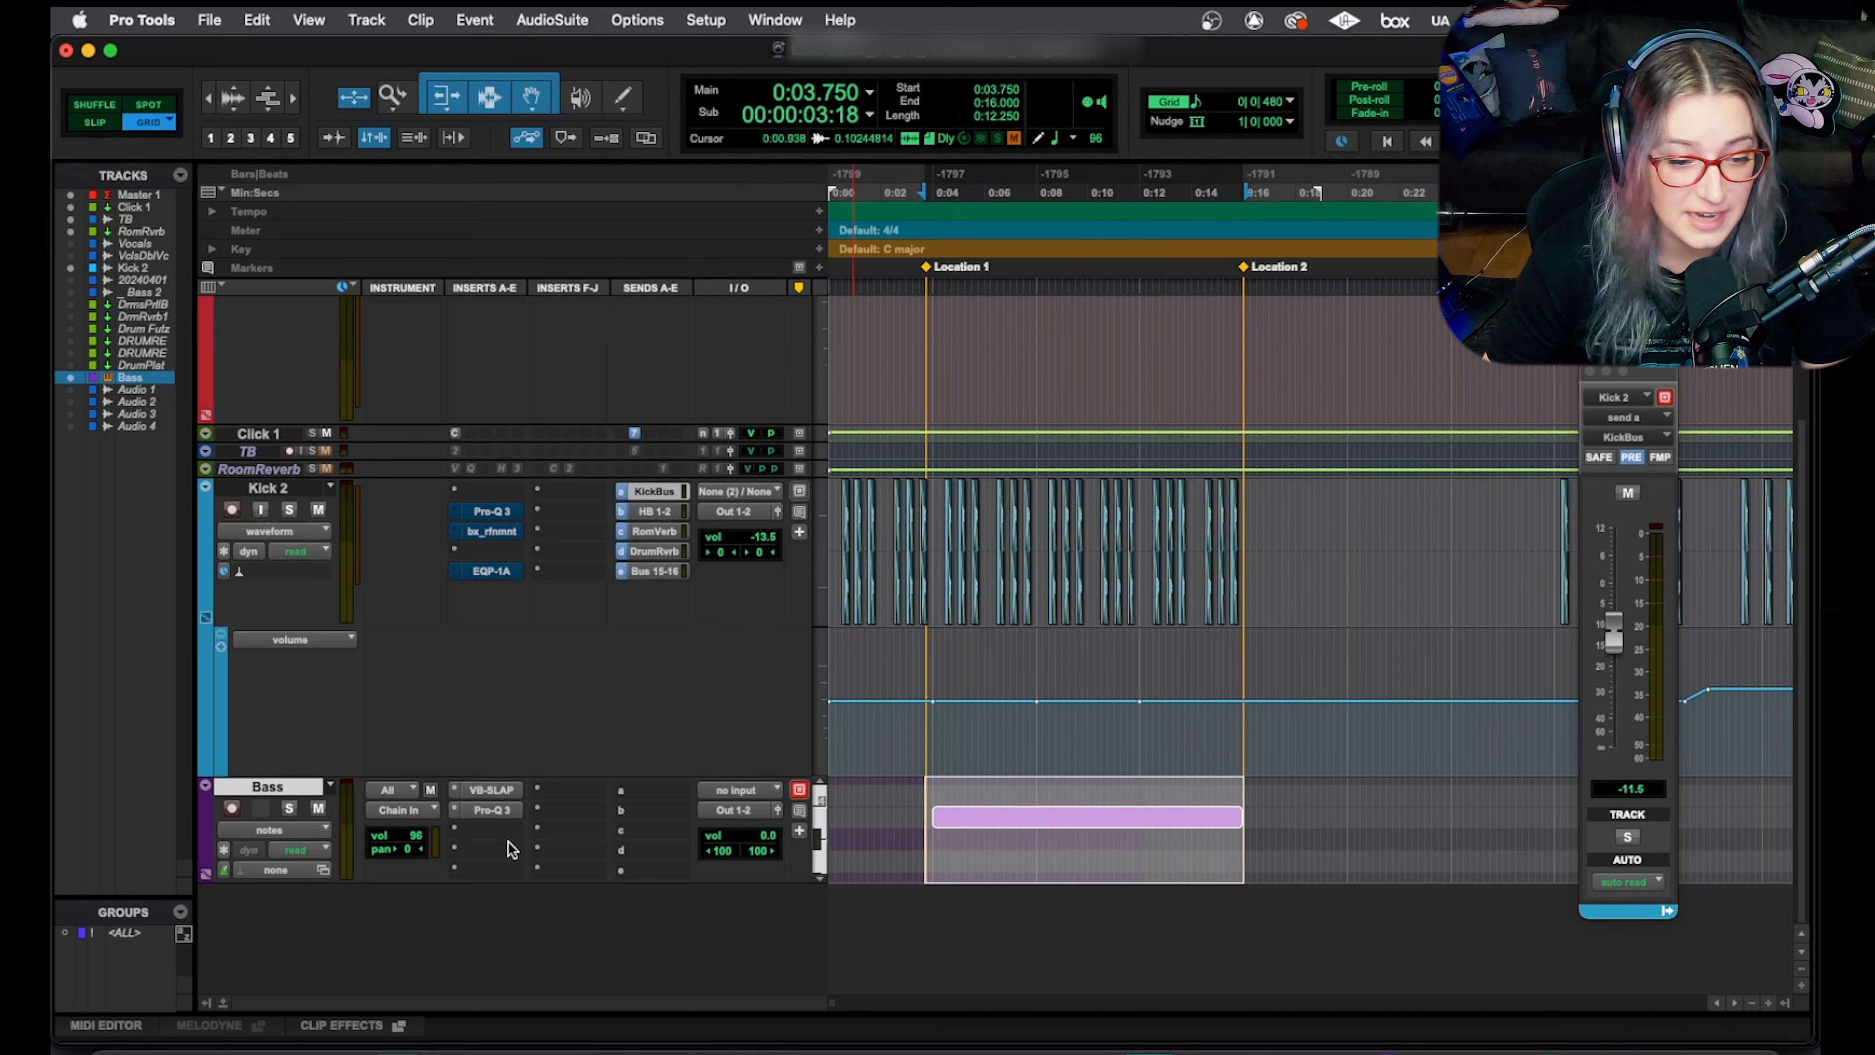
Check Kick 2's KickBus send during playback, then bring up the Bass track's Pro-Q 3
{"action": "left_click", "coordinate": [299, 489]}
{"action": "left_click", "coordinate": [659, 491]}
{"action": "left_click", "coordinate": [659, 491]}
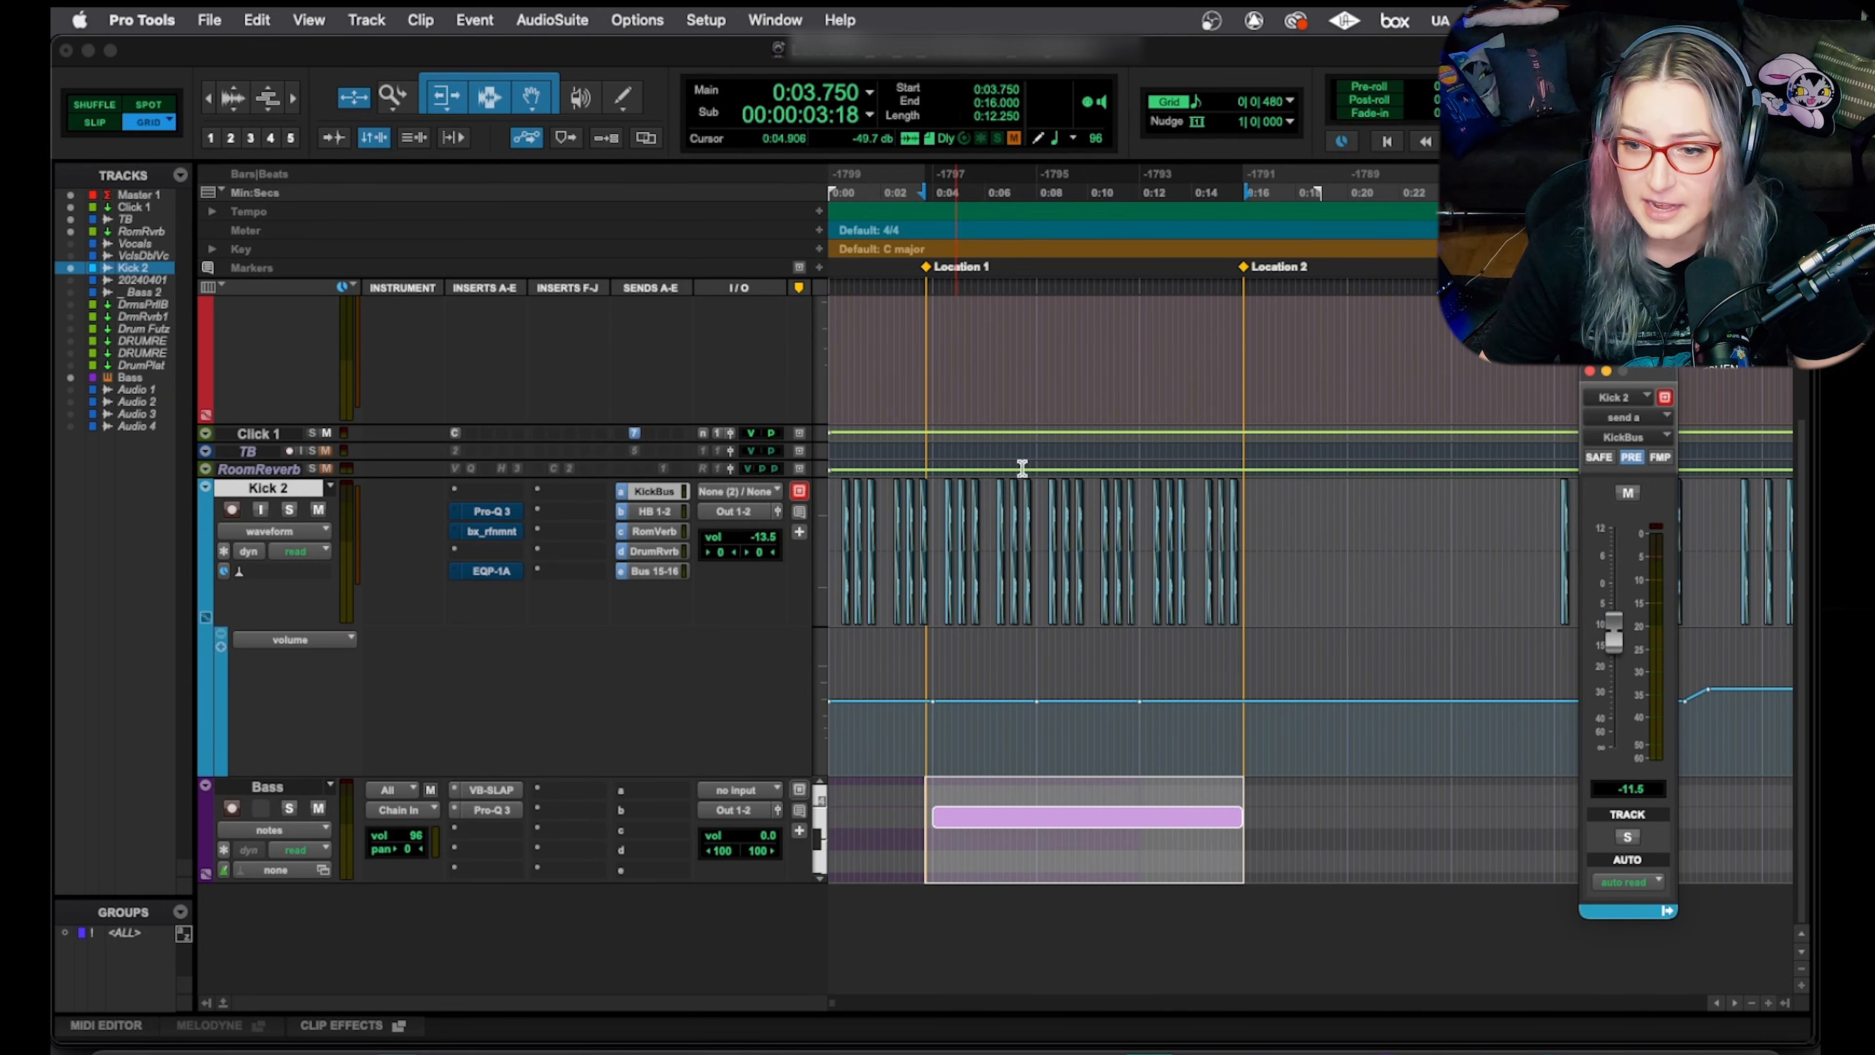
{"action": "left_click_drag", "start_coordinate": [1641, 372], "coordinate": [1028, 167]}
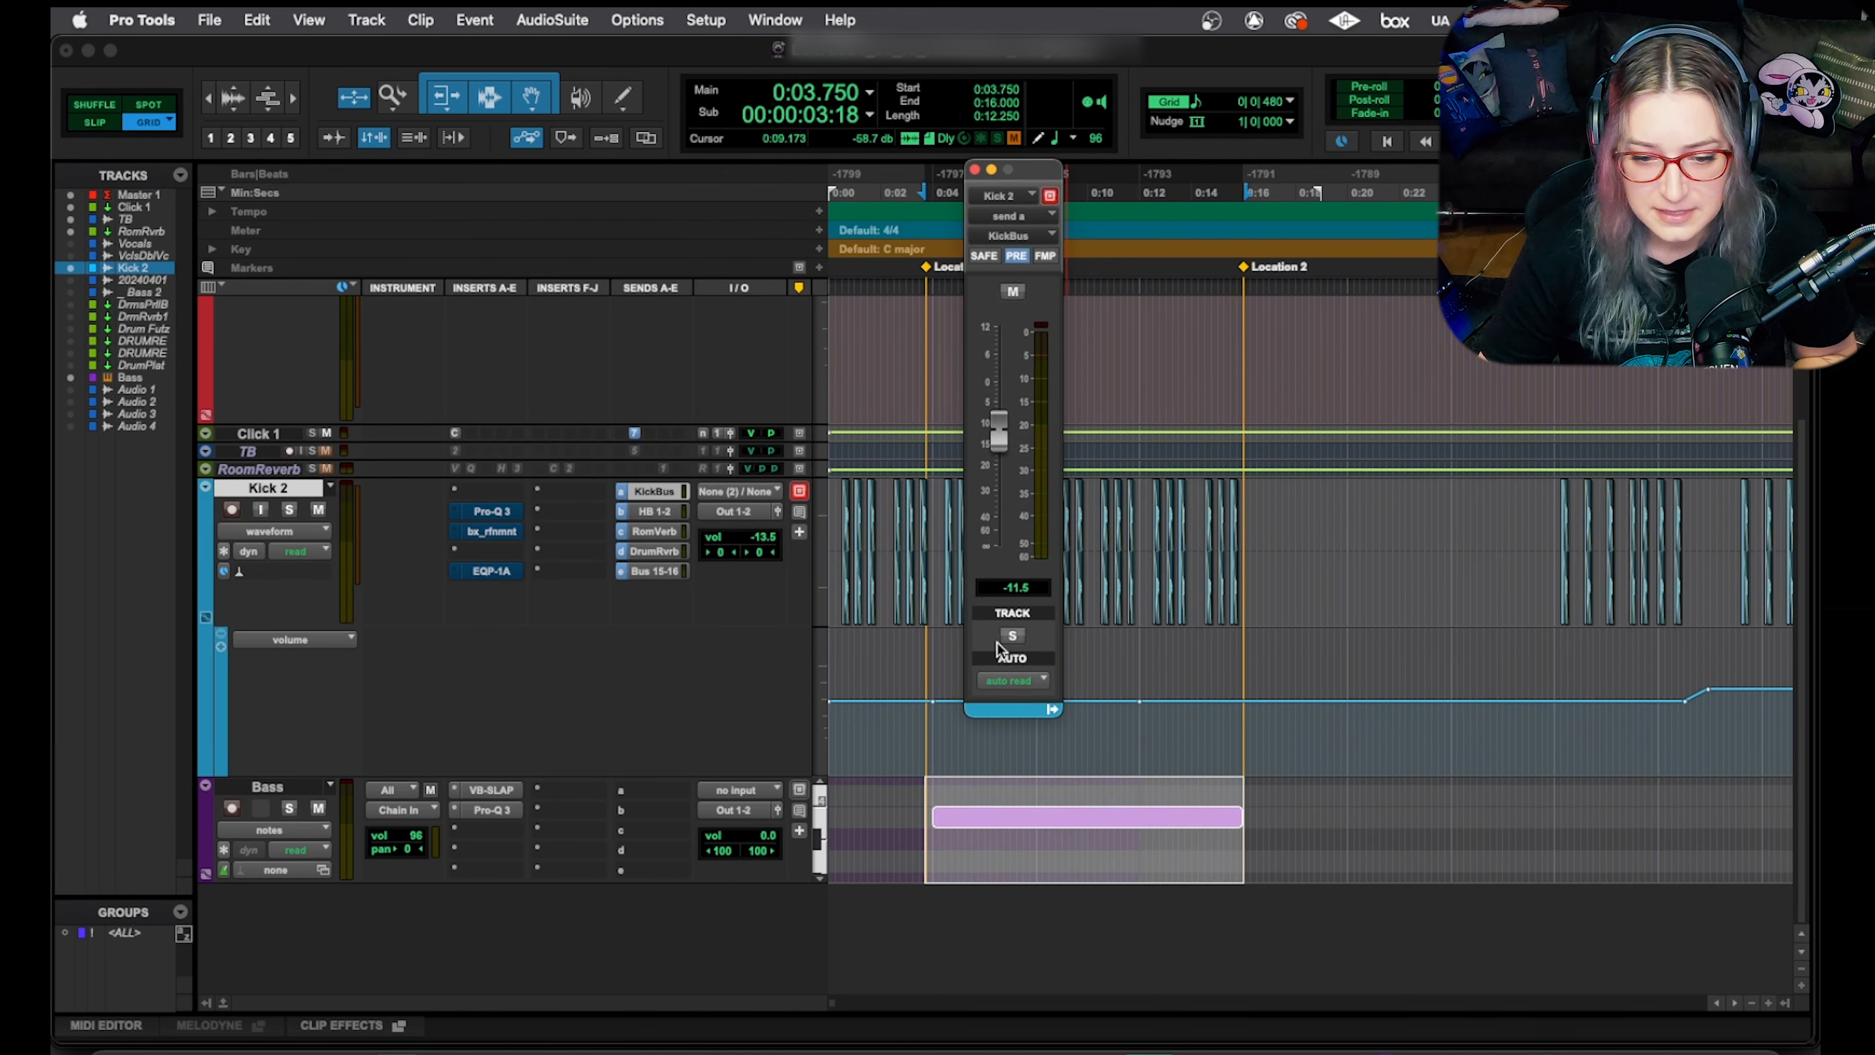
{"action": "key", "text": "space"}
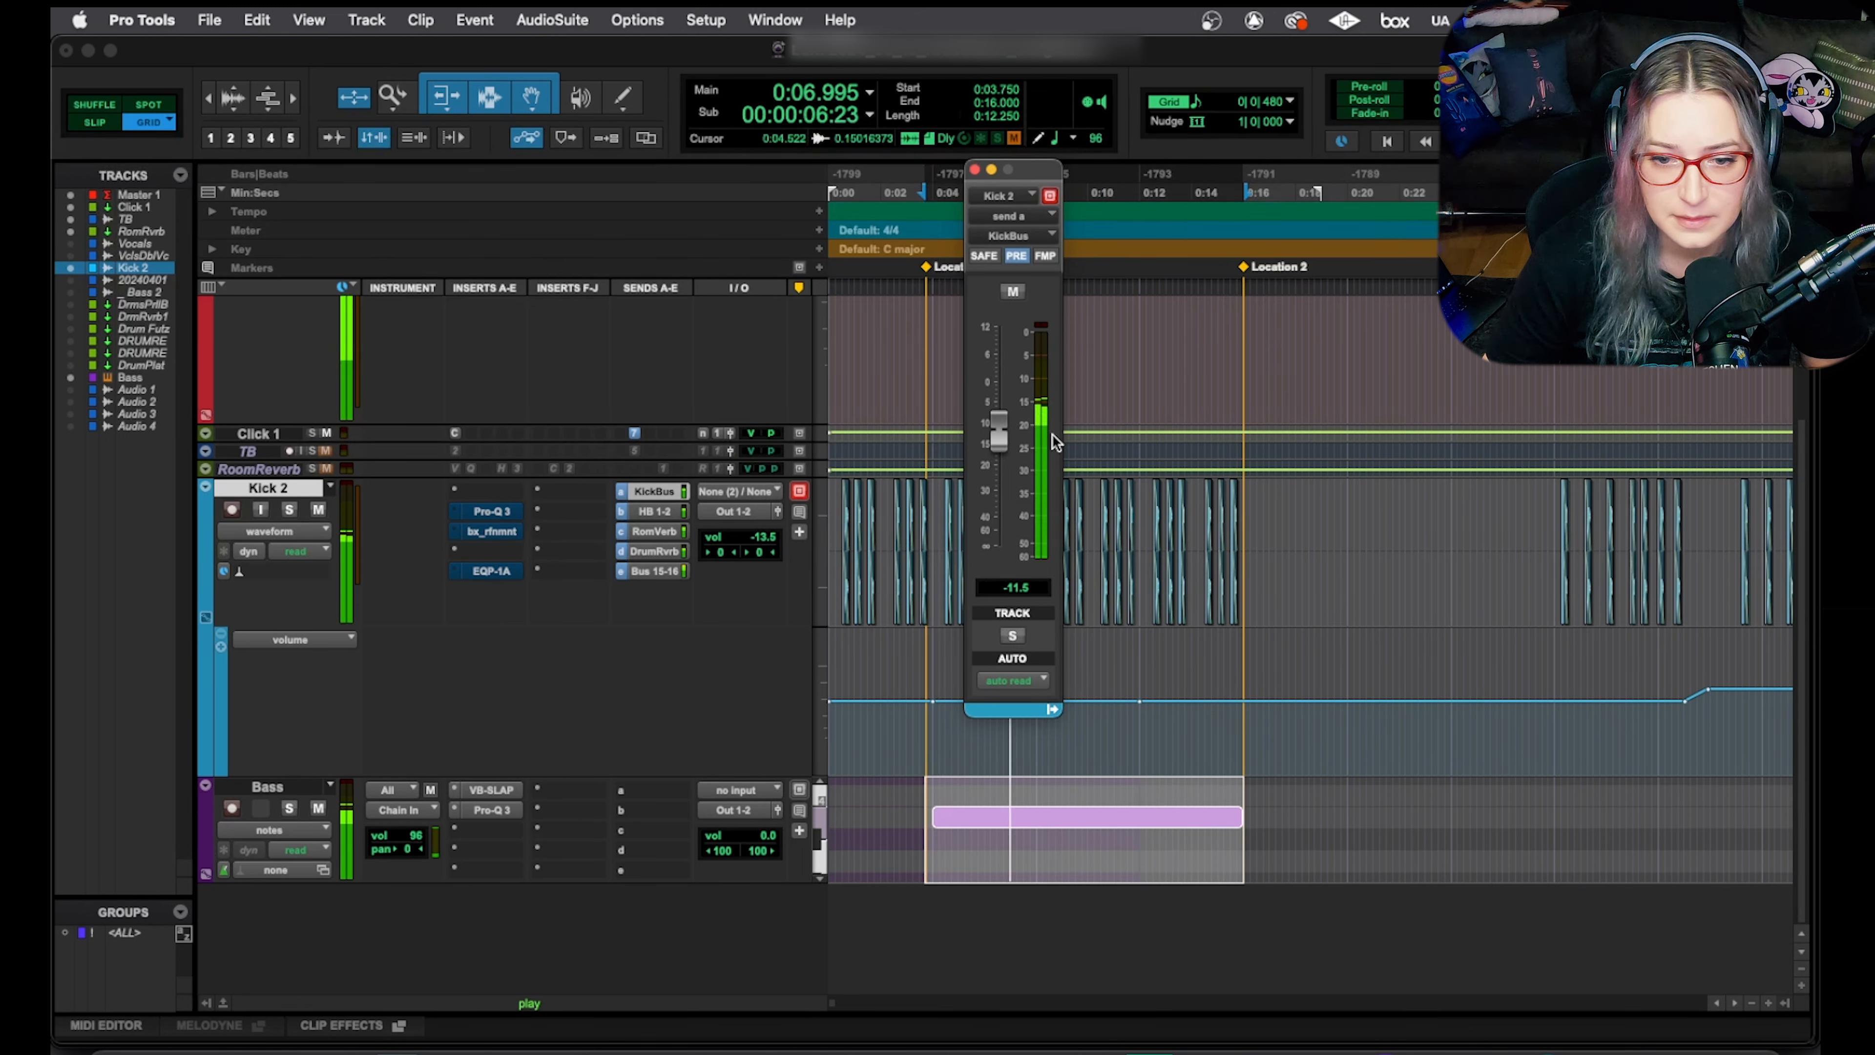
{"action": "key", "text": "space"}
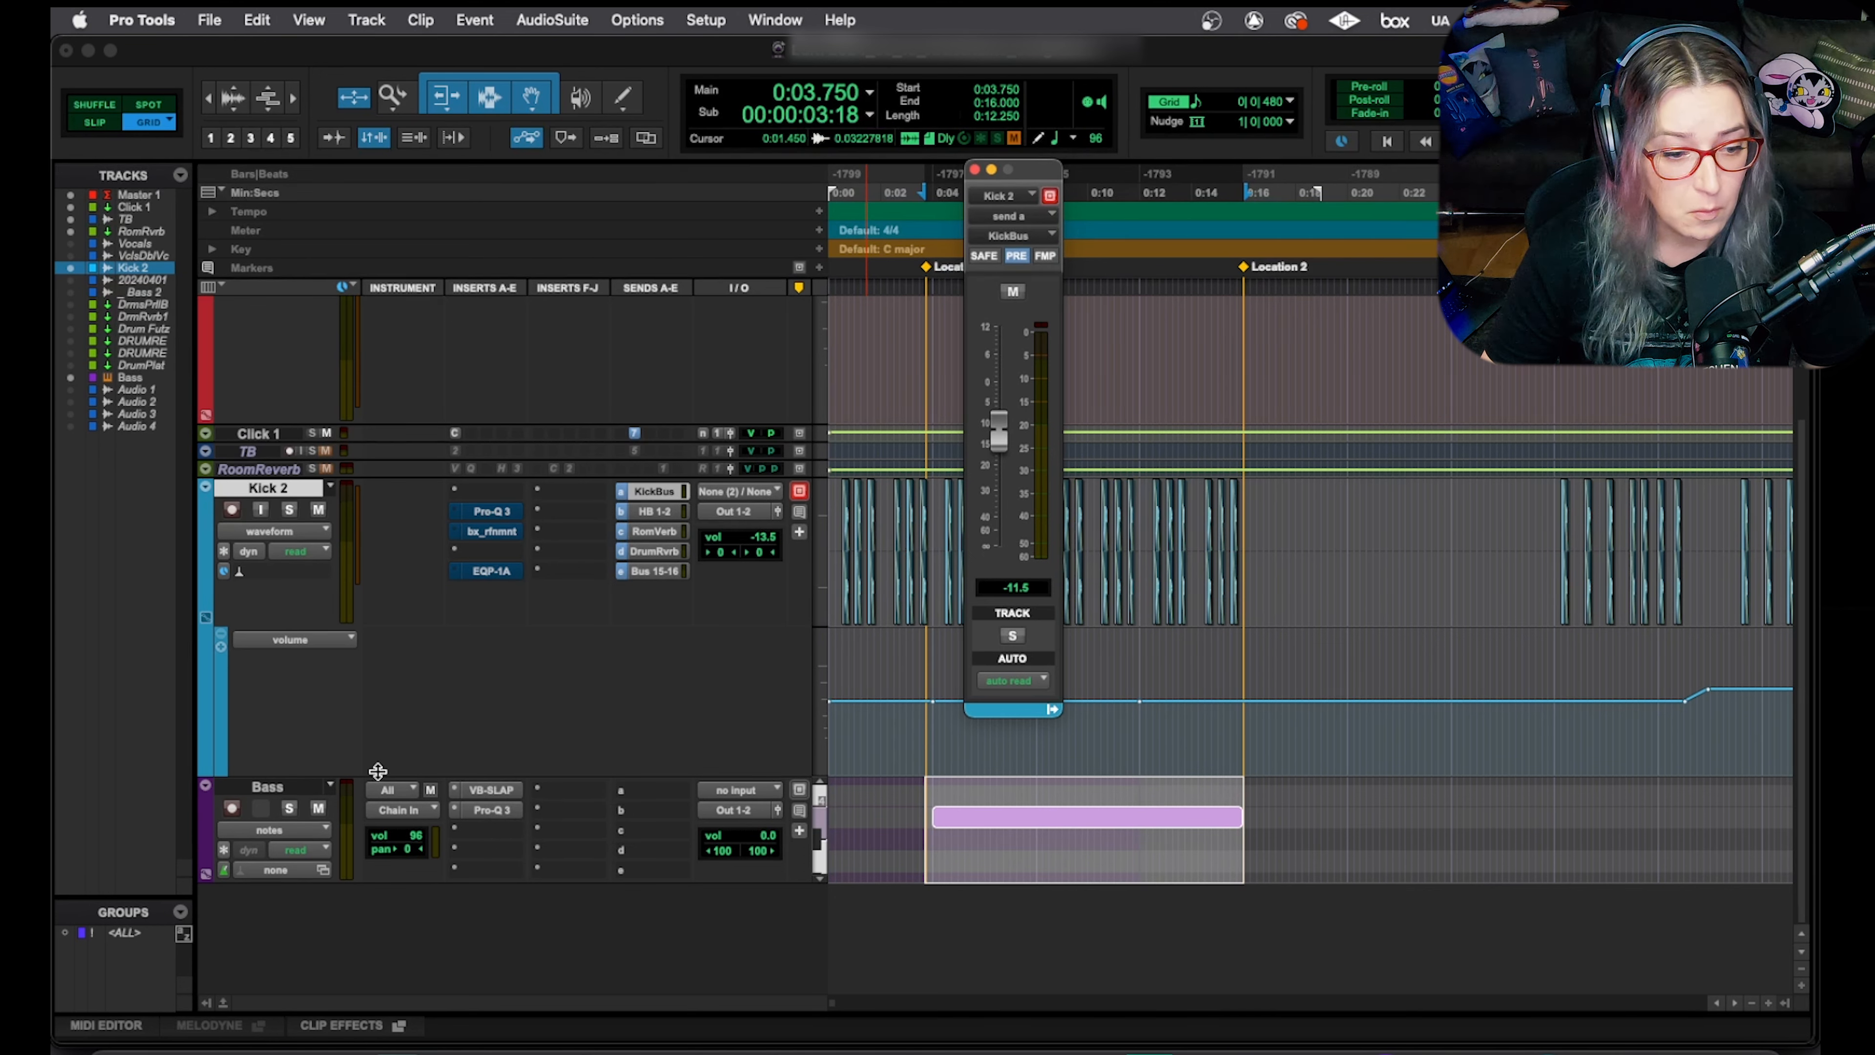
{"action": "left_click", "coordinate": [287, 787]}
{"action": "left_click", "coordinate": [498, 809]}
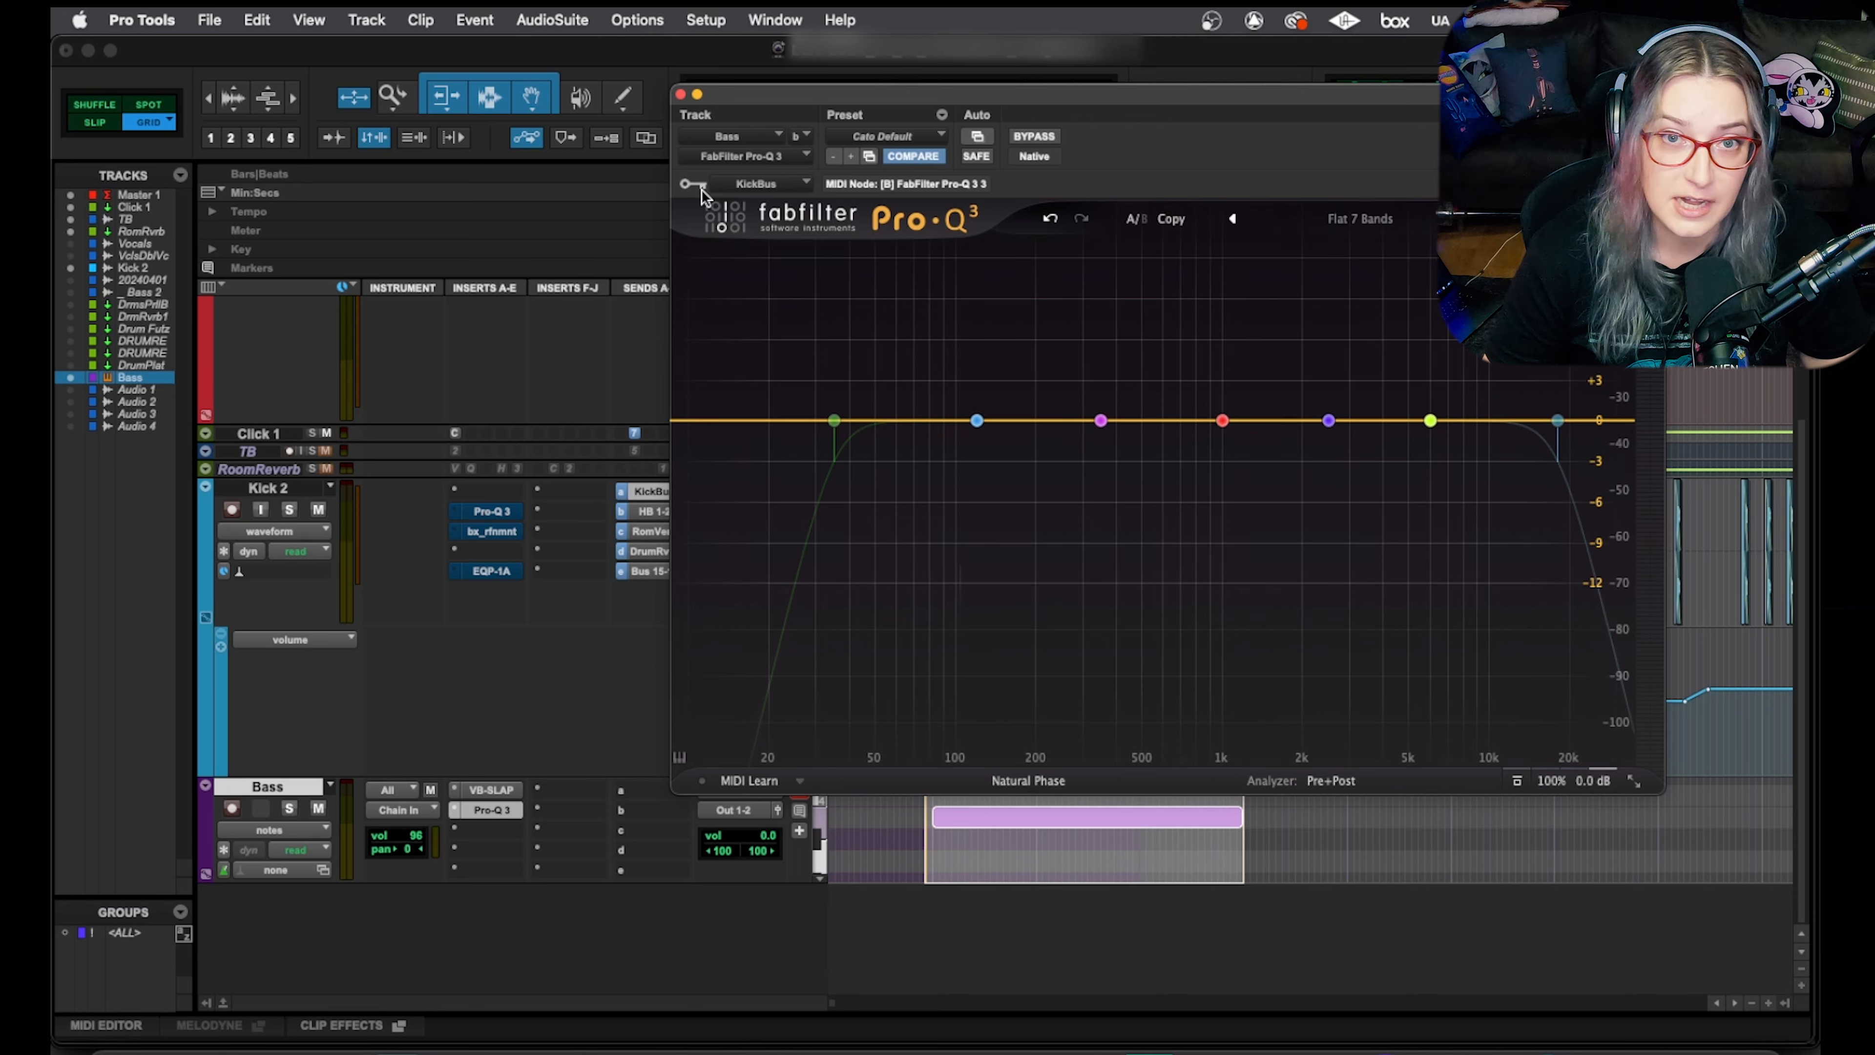
{"action": "left_click", "coordinate": [743, 186]}
{"action": "mouse_move", "coordinate": [782, 205]}
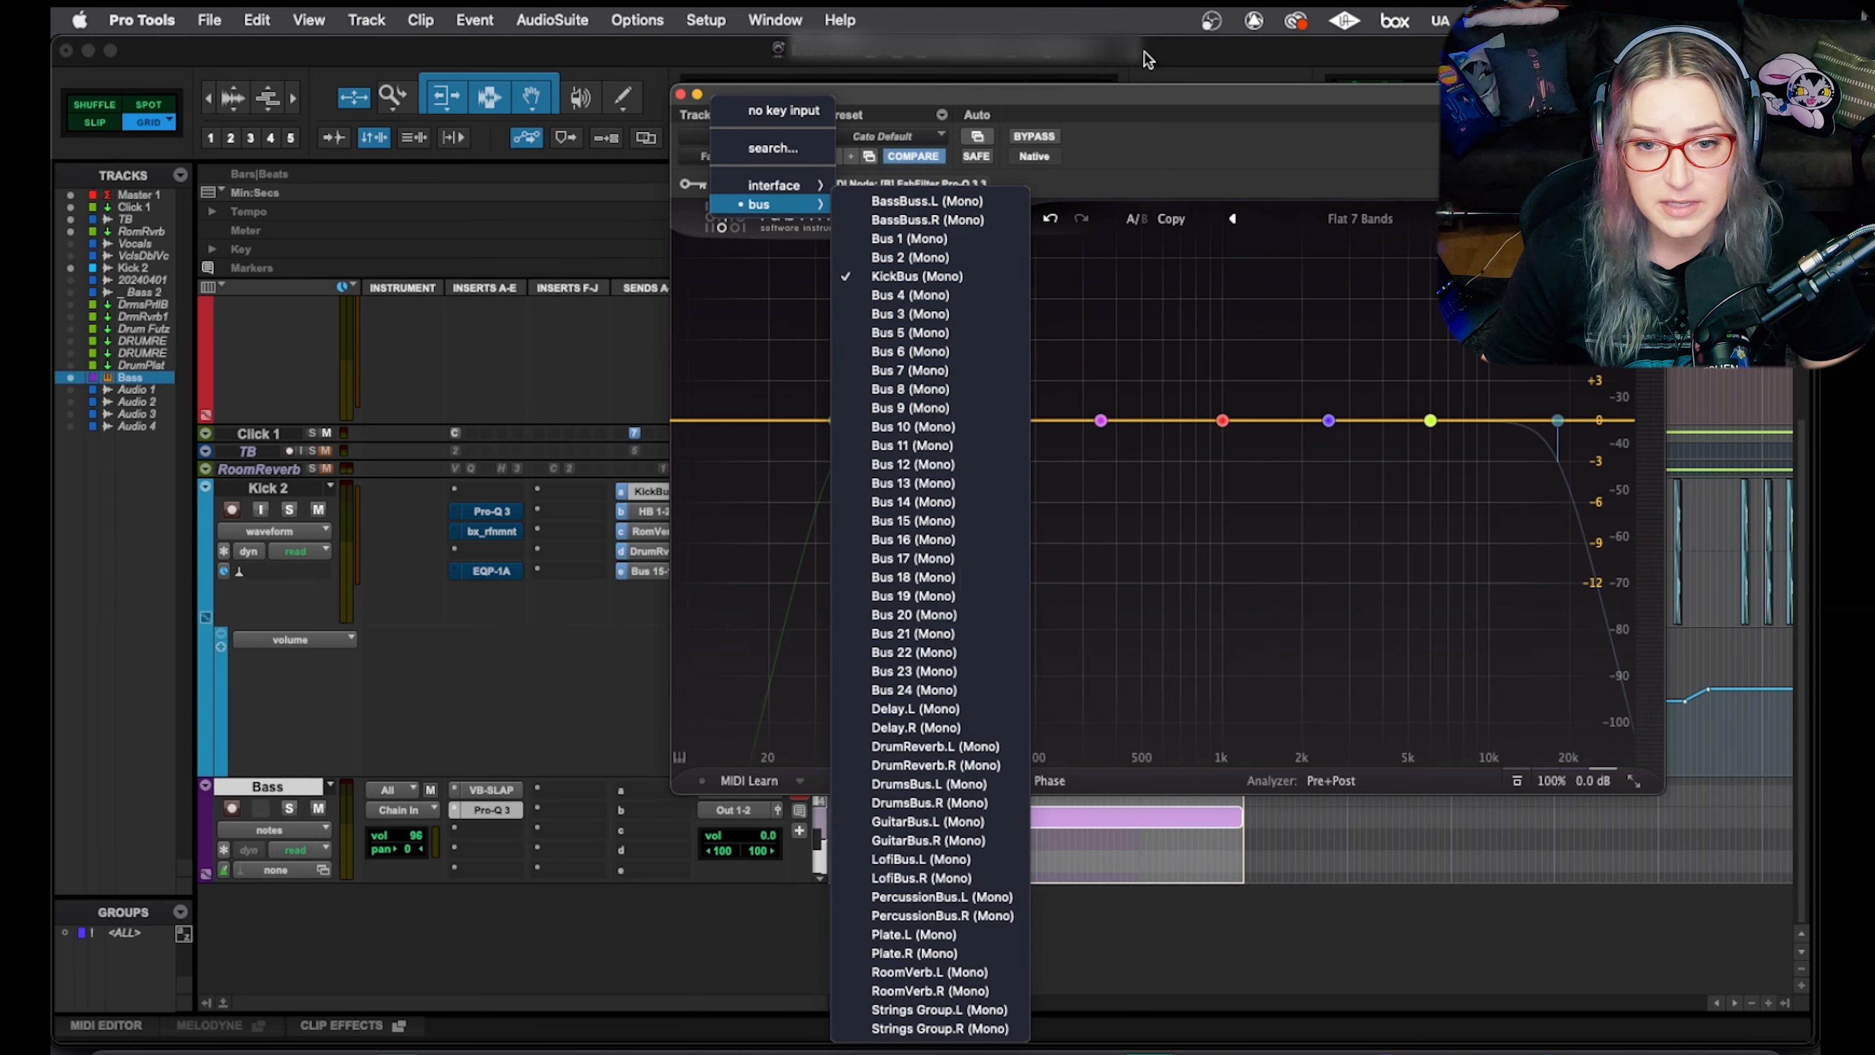
{"action": "left_click", "coordinate": [1133, 111]}
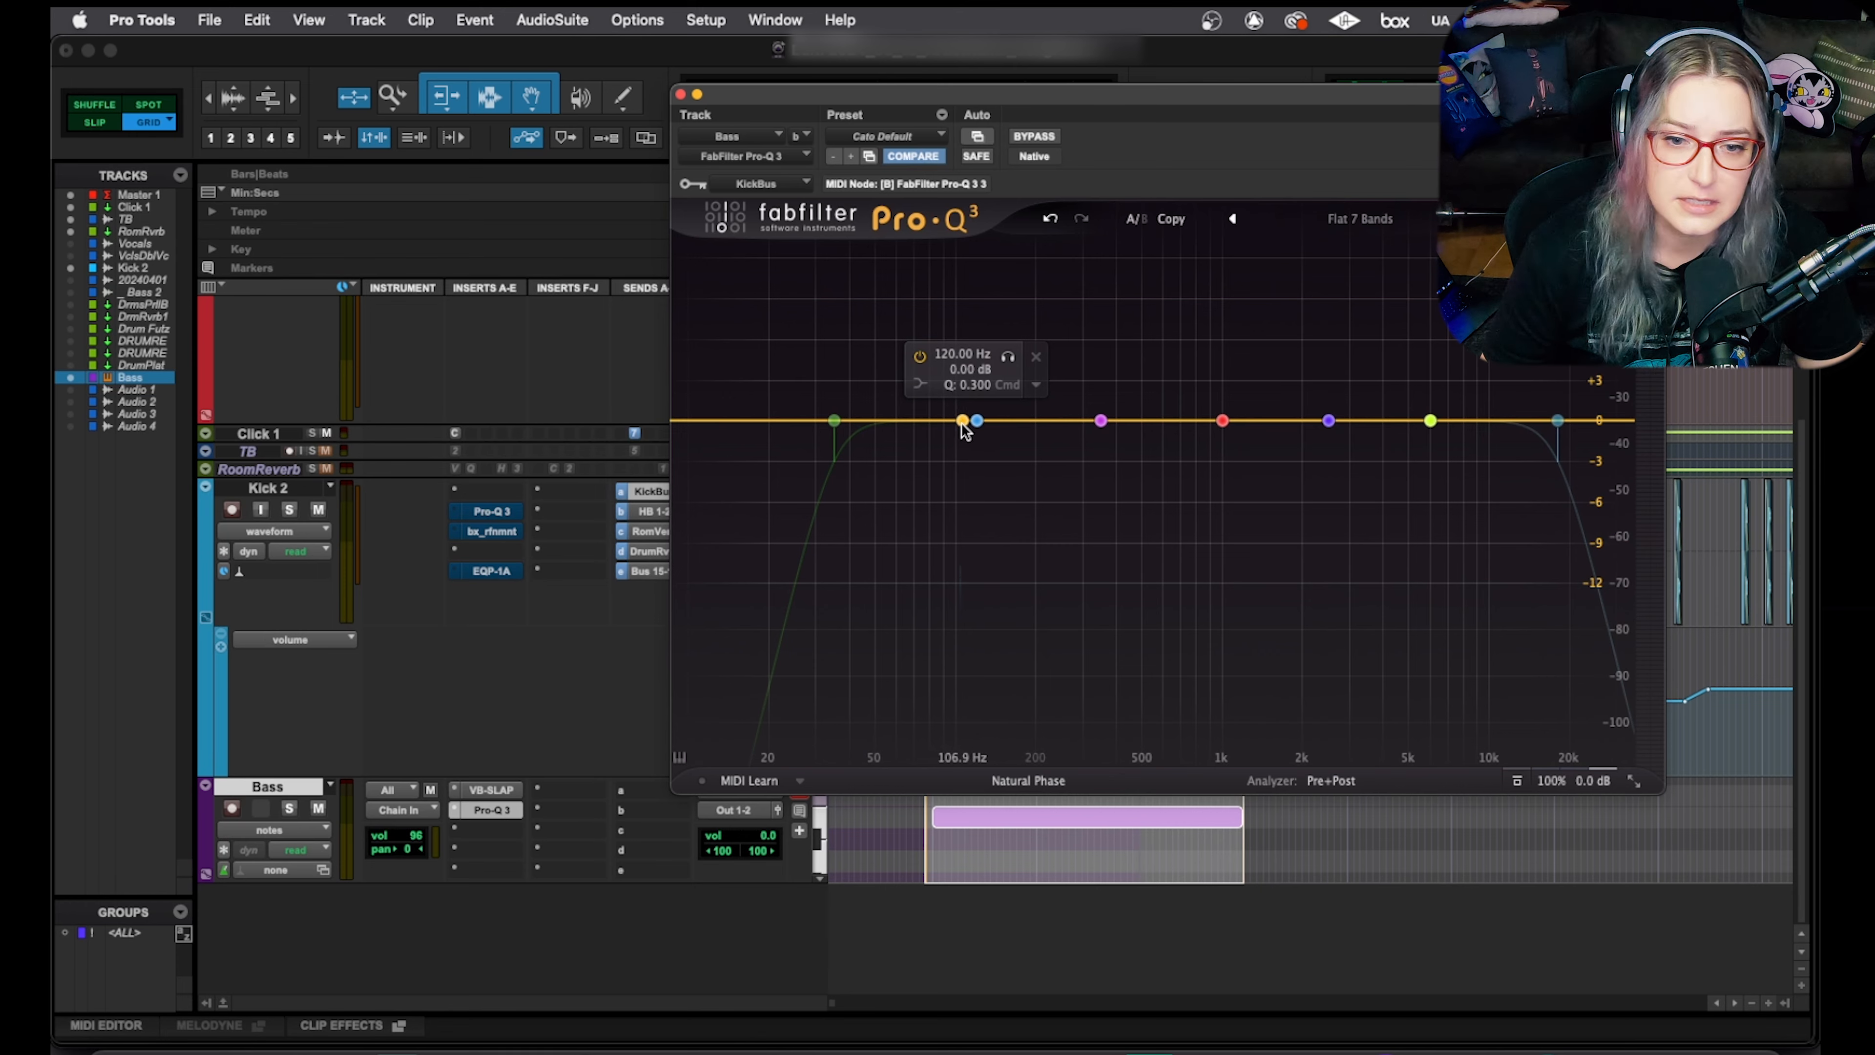
Change band 2 to a Bell cutting -1.82 dB at 98.026 Hz with Q 1.555
{"action": "left_click", "coordinate": [976, 421]}
{"action": "left_click_drag", "start_coordinate": [976, 421], "coordinate": [957, 429]}
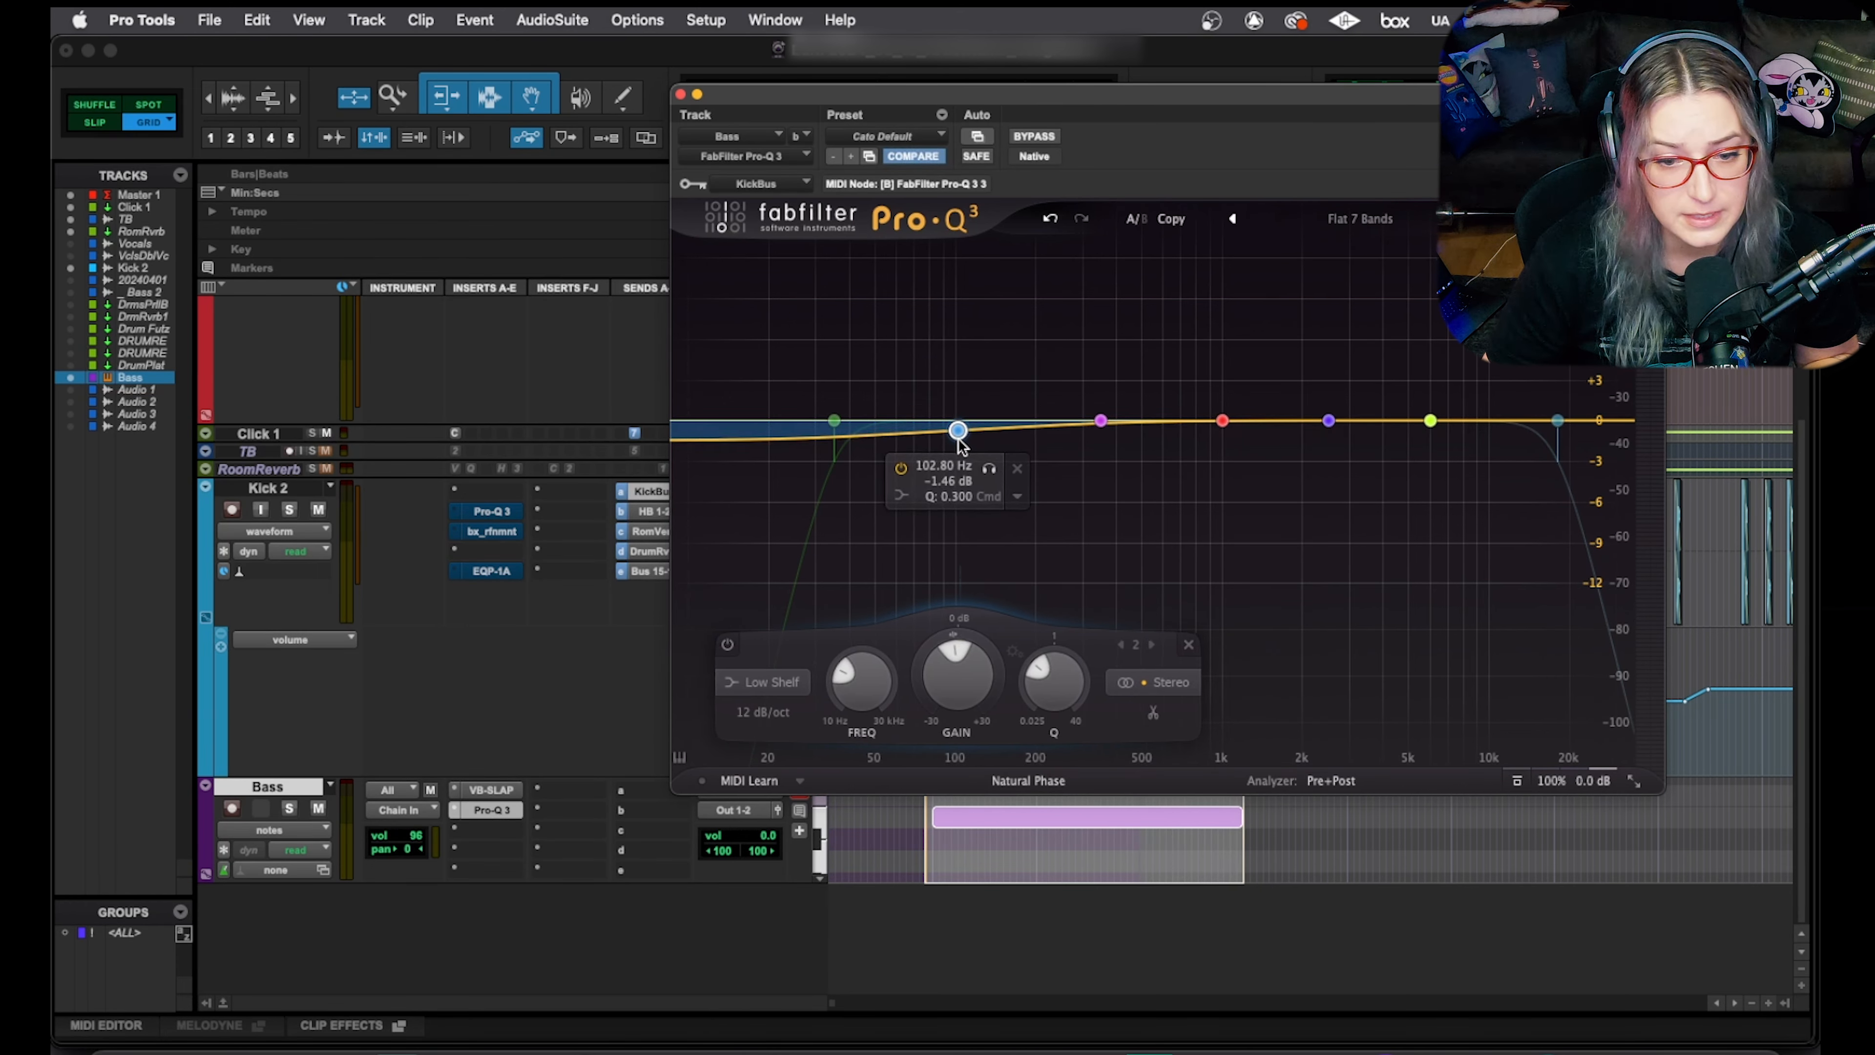
{"action": "left_click", "coordinate": [757, 681]}
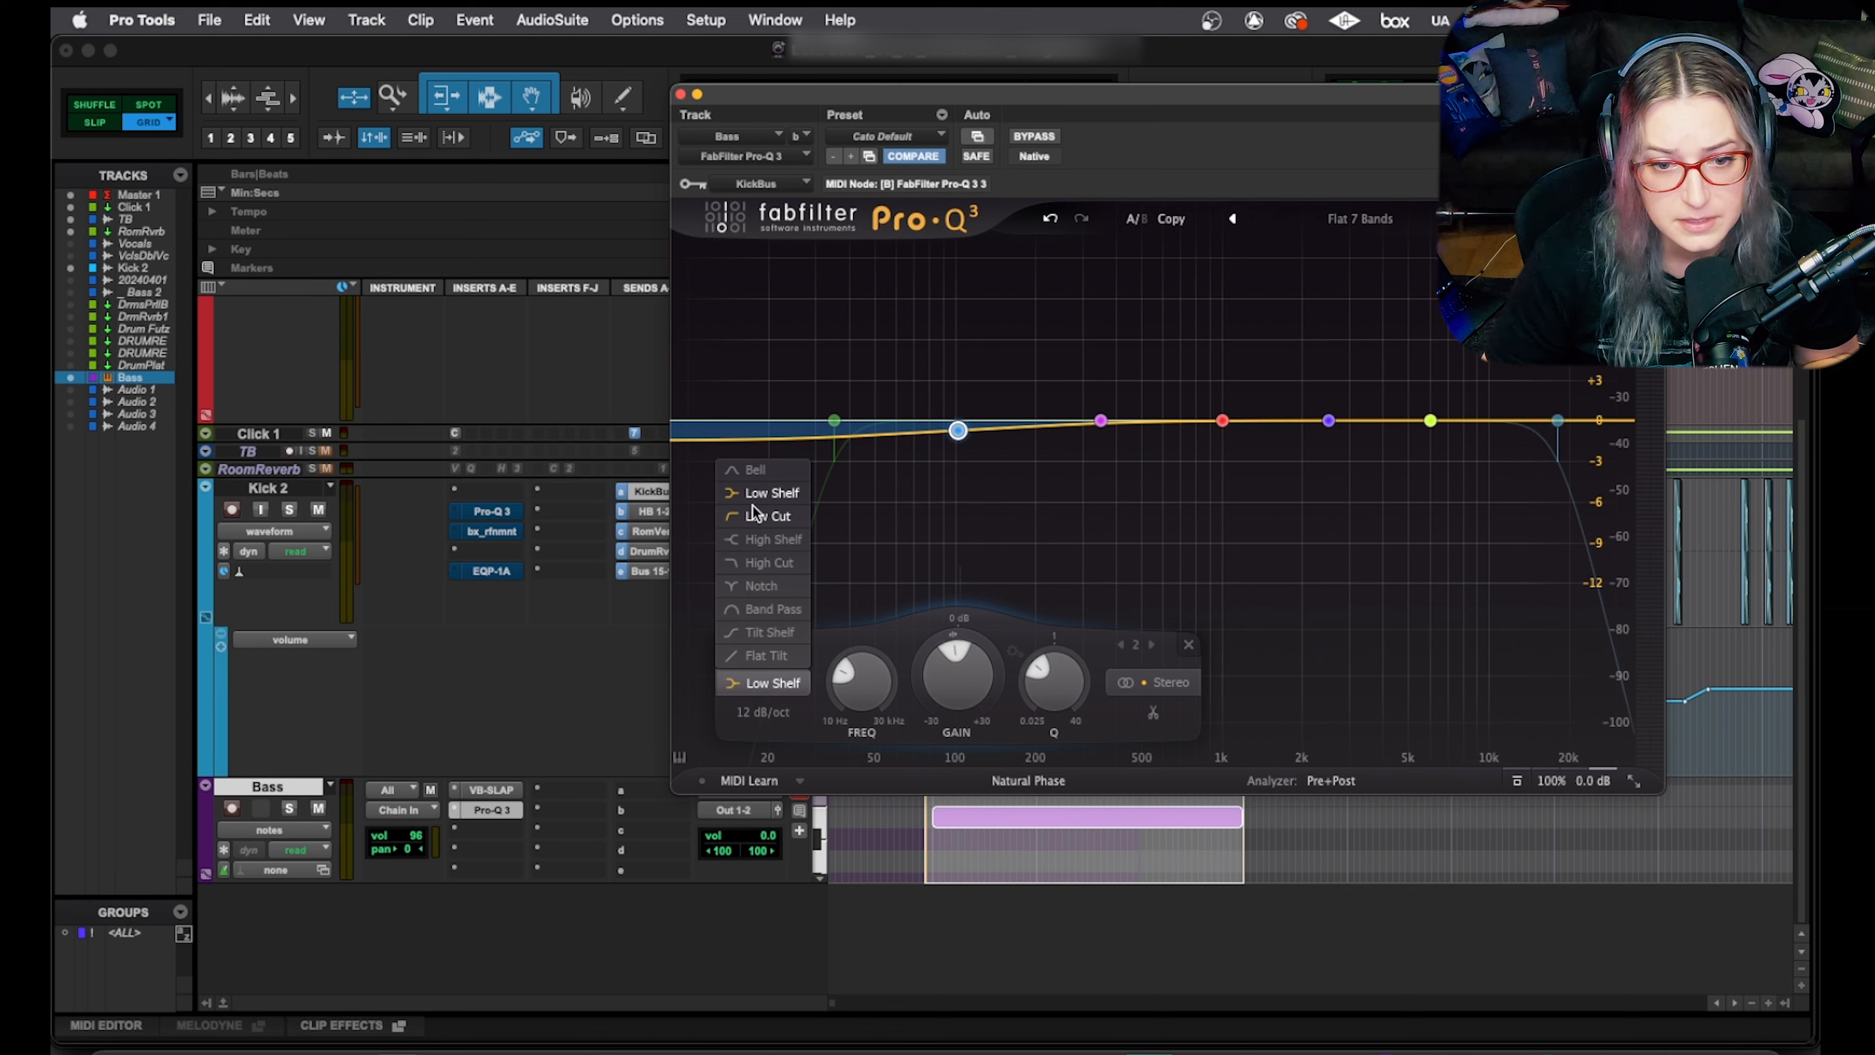
{"action": "left_click", "coordinate": [751, 471]}
{"action": "left_click_drag", "start_coordinate": [1041, 692], "coordinate": [1055, 637]}
{"action": "mouse_move", "coordinate": [958, 442]}
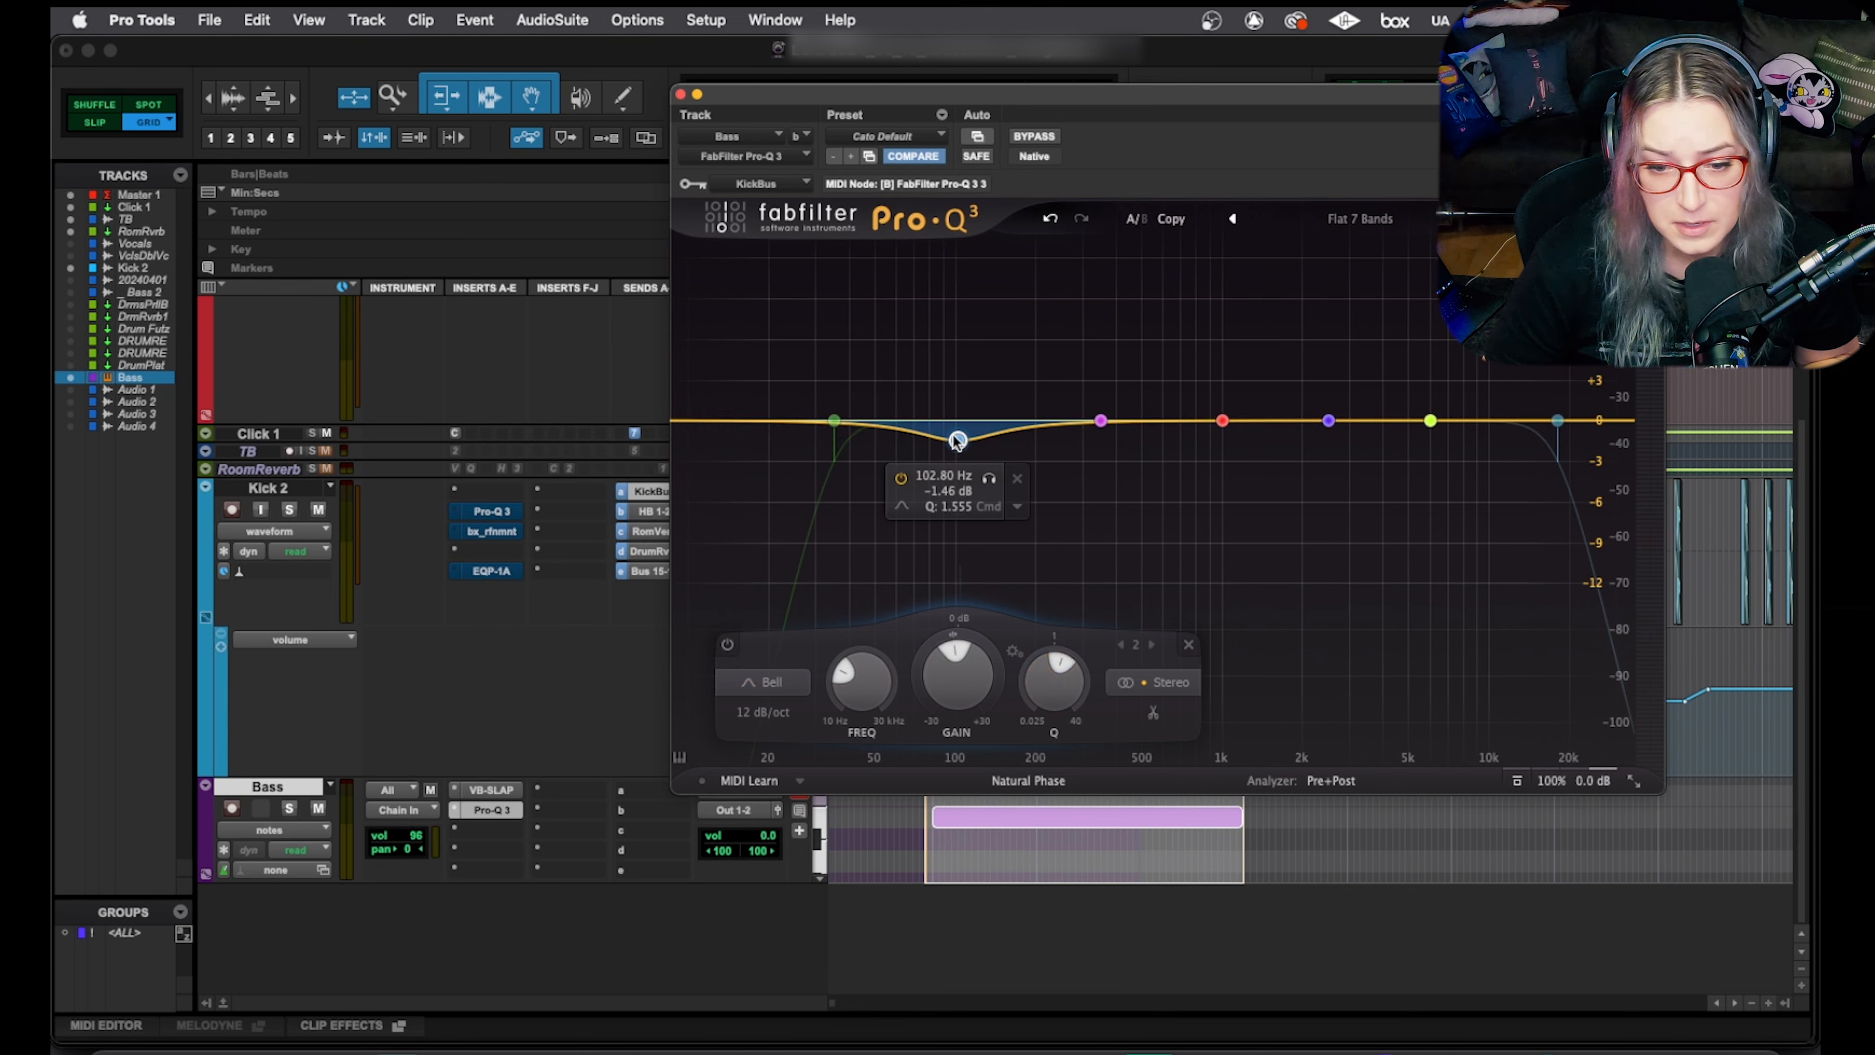
{"action": "left_click_drag", "start_coordinate": [950, 444], "coordinate": [952, 446]}
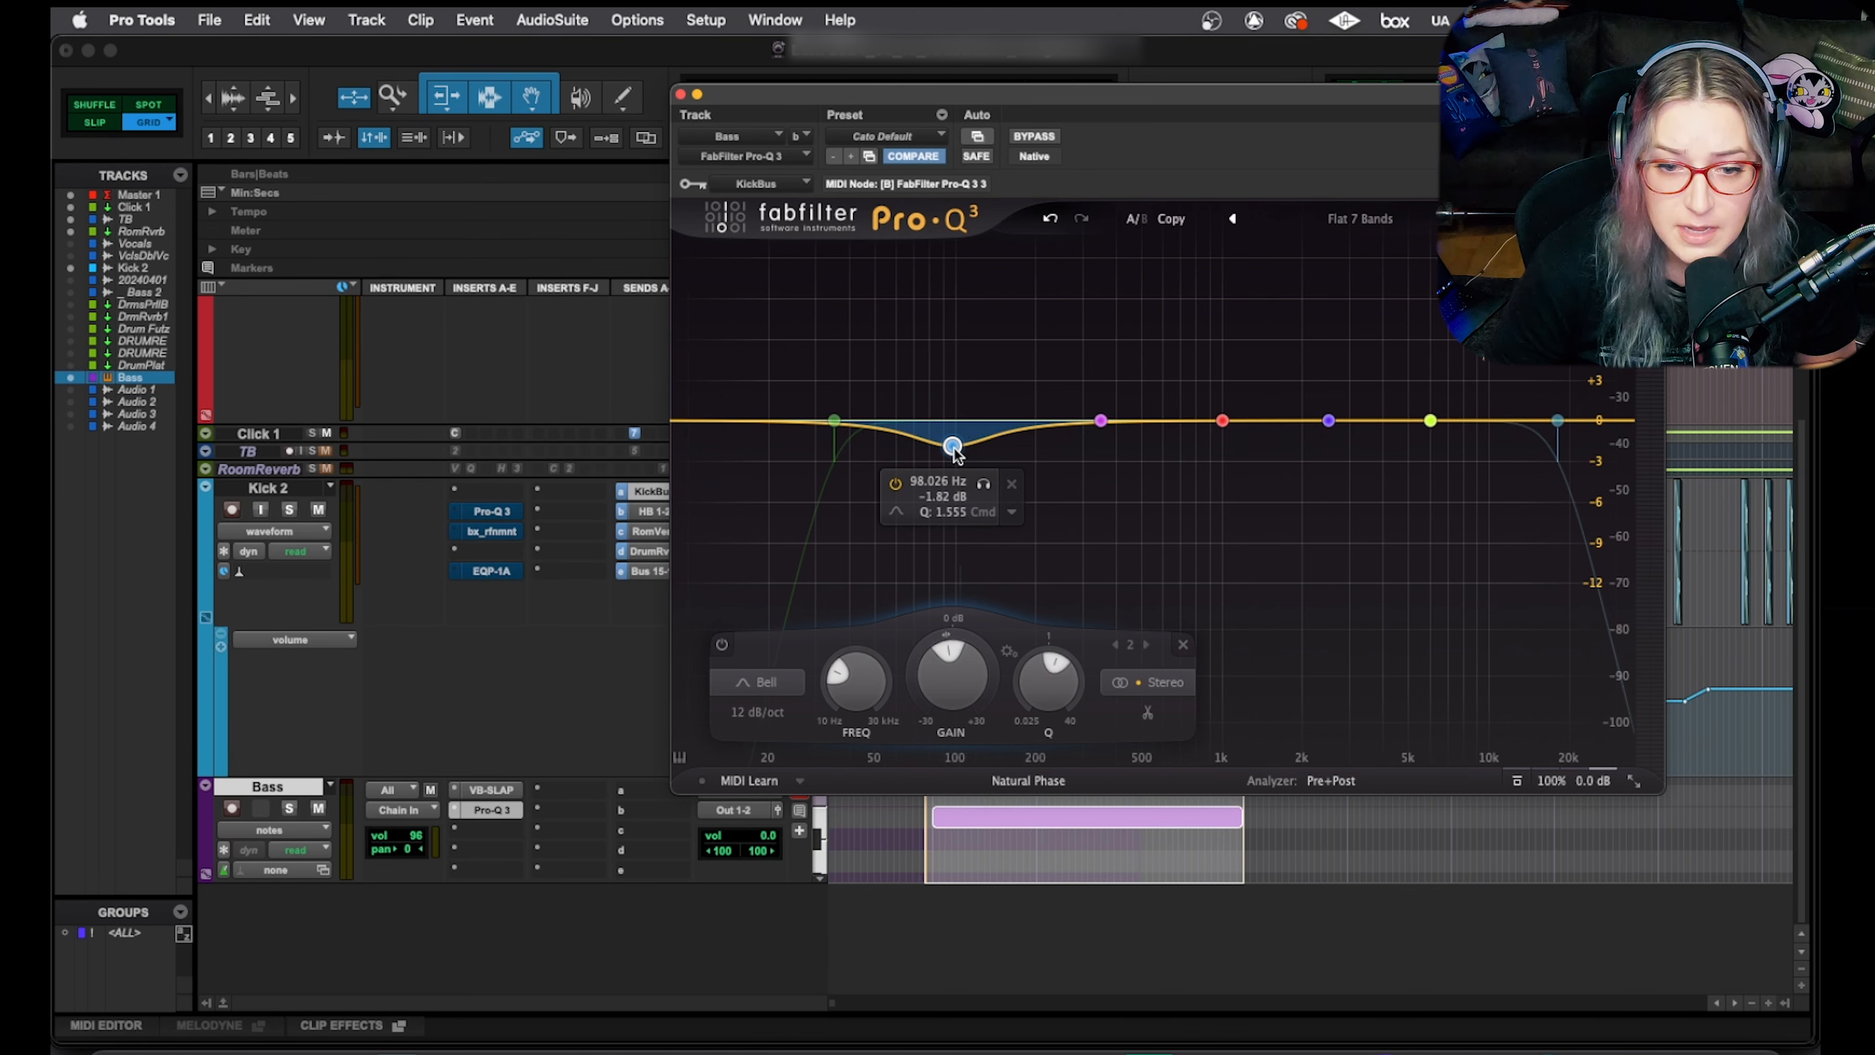
{"action": "right_click", "coordinate": [953, 446]}
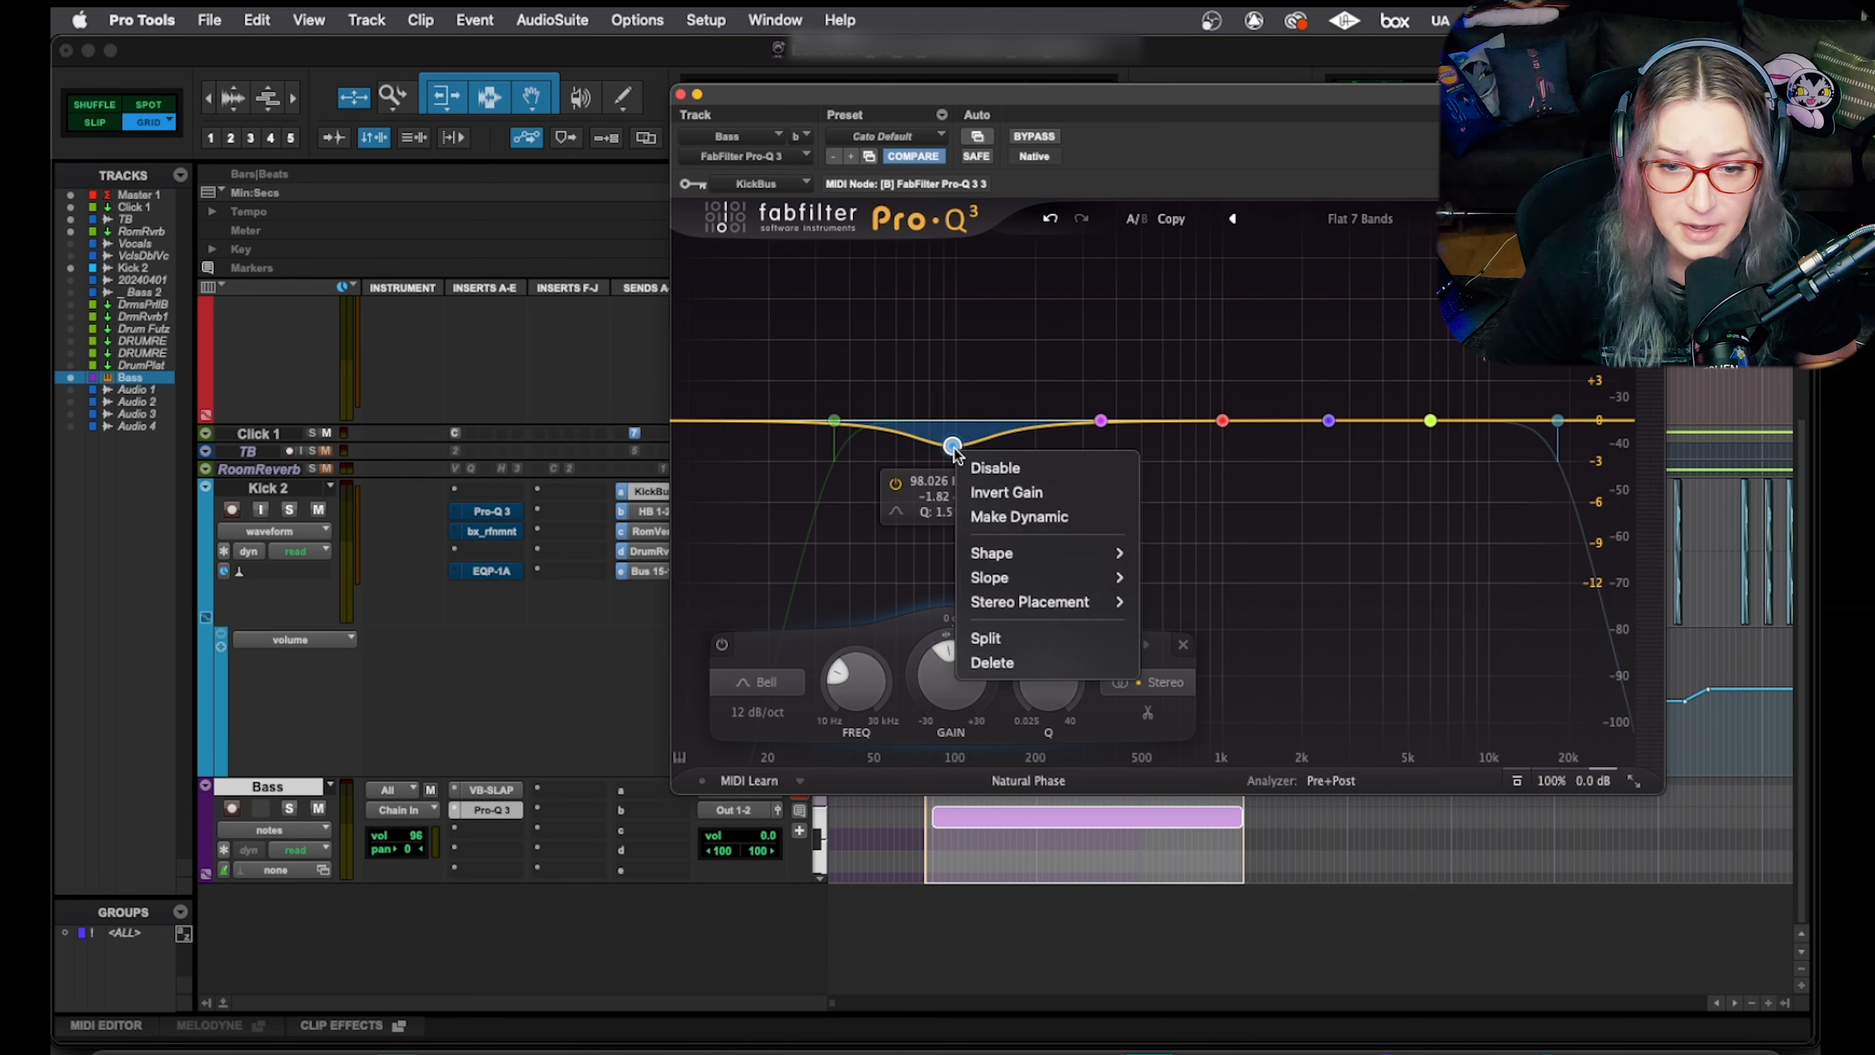
Make band 2 dynamic, deepen its range slightly, and use a manual -20.0 dB threshold
{"action": "left_click", "coordinate": [1010, 513]}
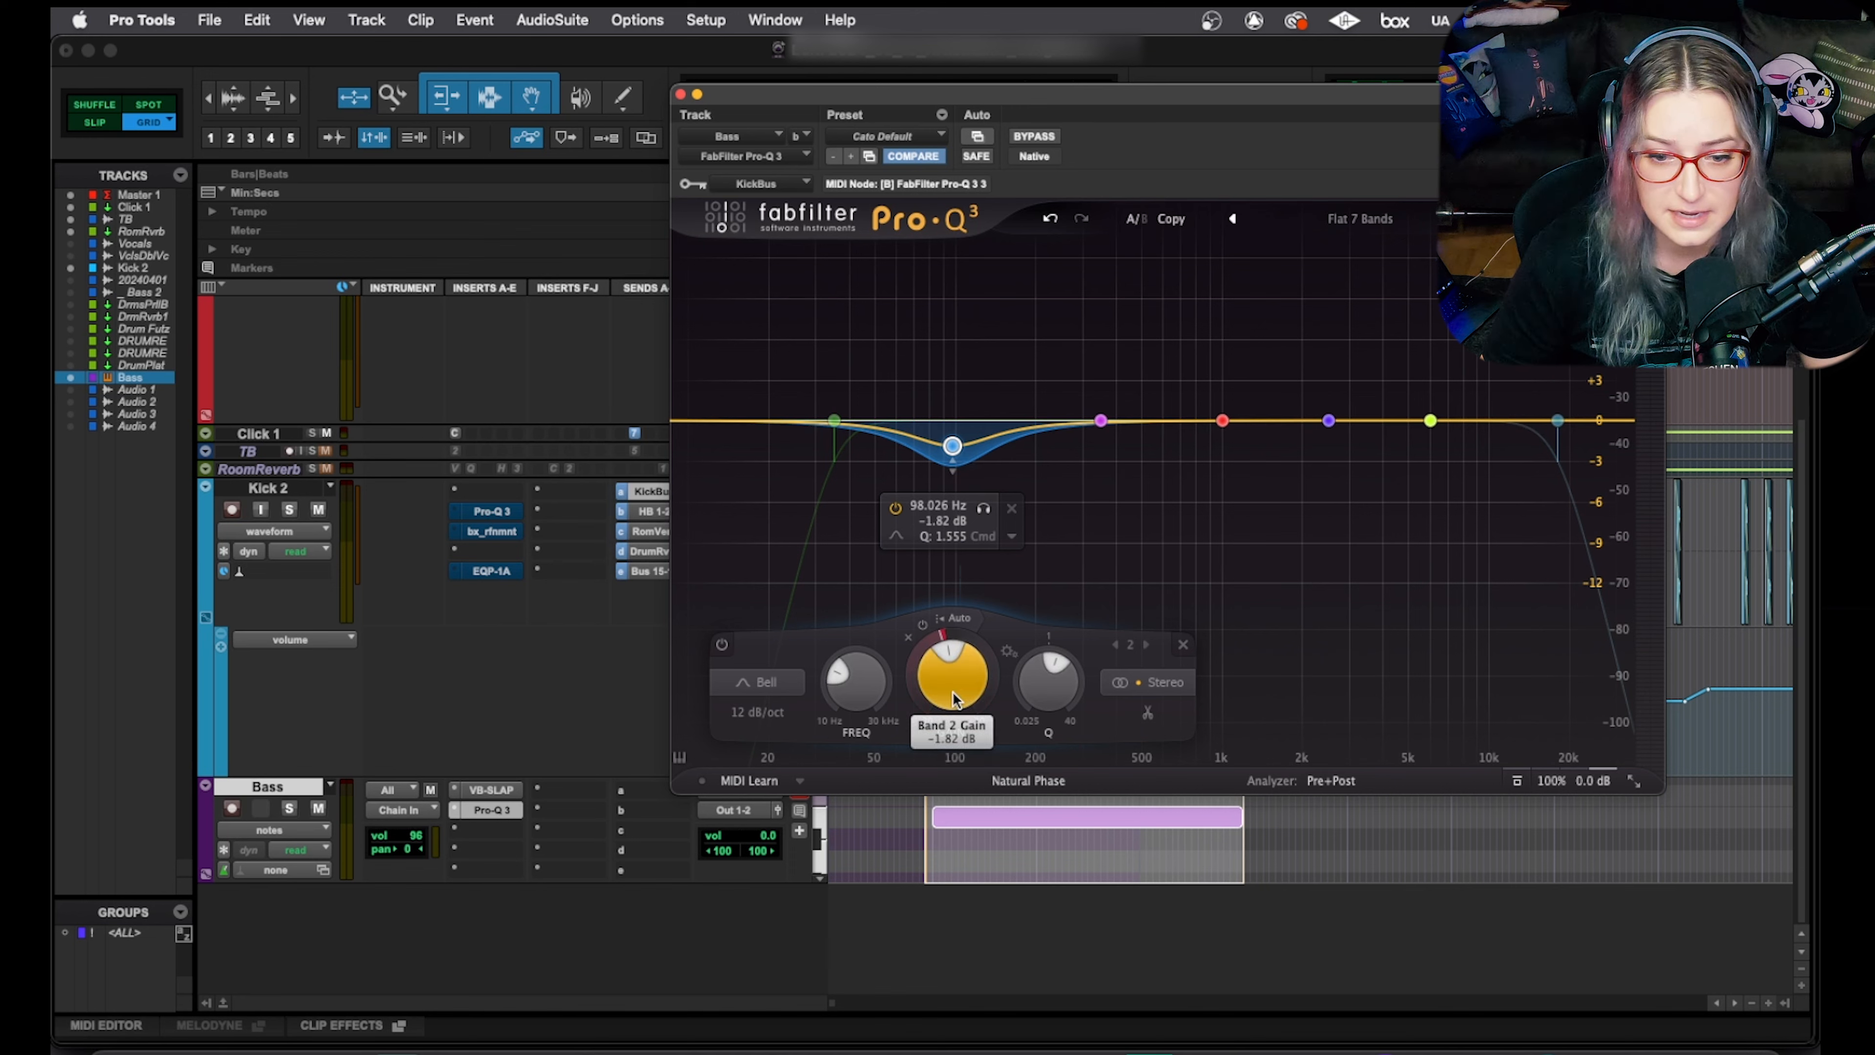
{"action": "mouse_move", "coordinate": [958, 684]}
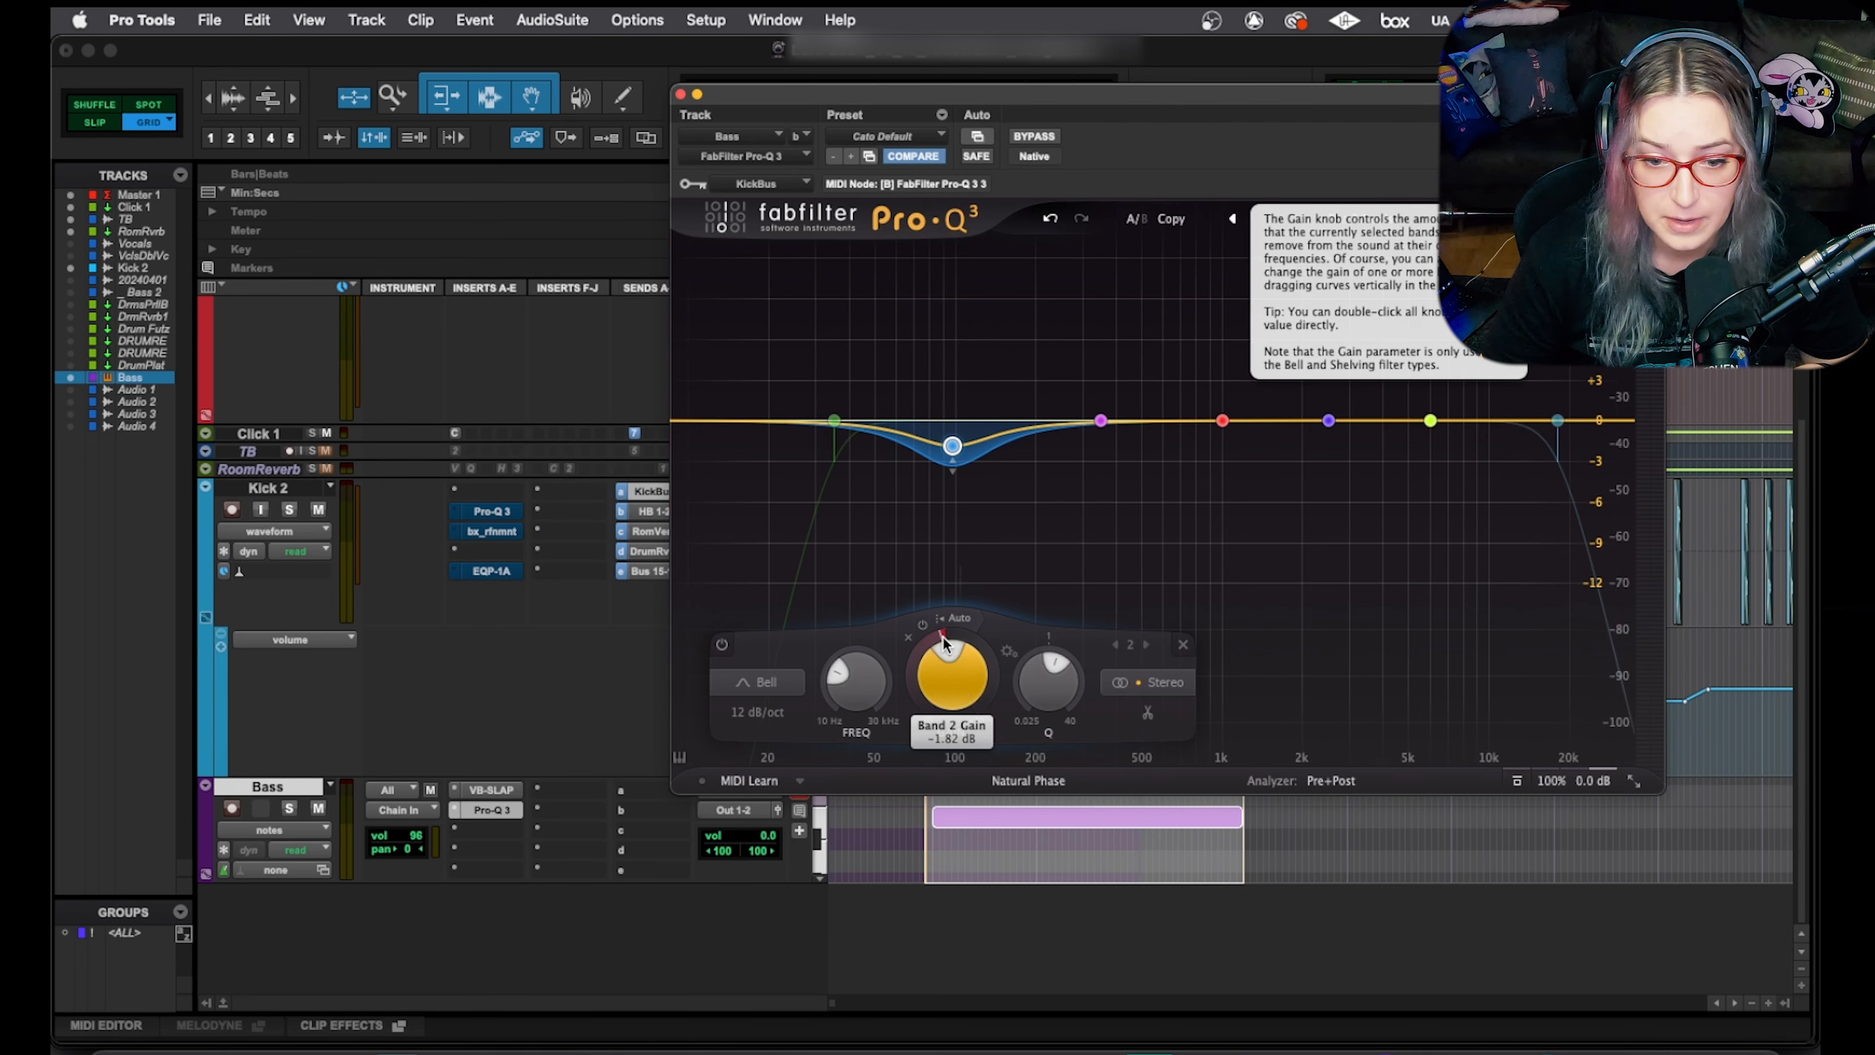
{"action": "mouse_move", "coordinate": [942, 632]}
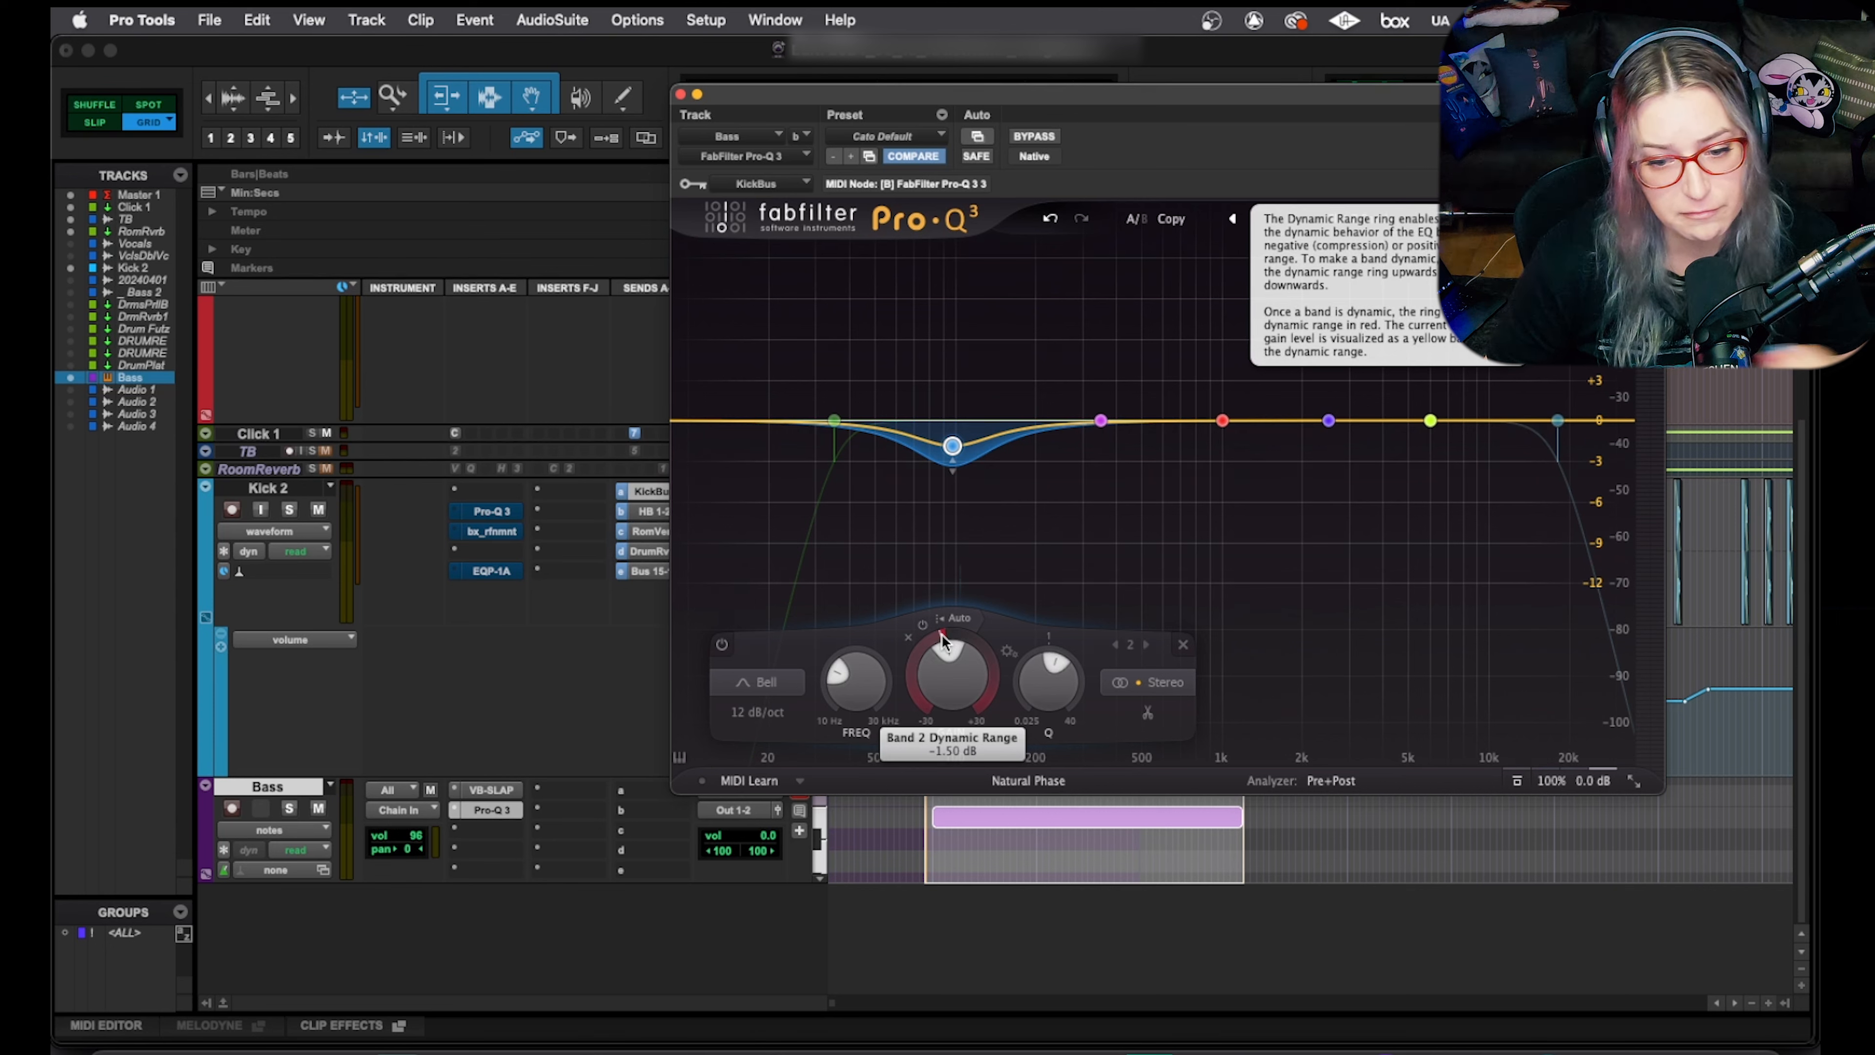
{"action": "left_click_drag", "start_coordinate": [942, 634], "coordinate": [908, 666]}
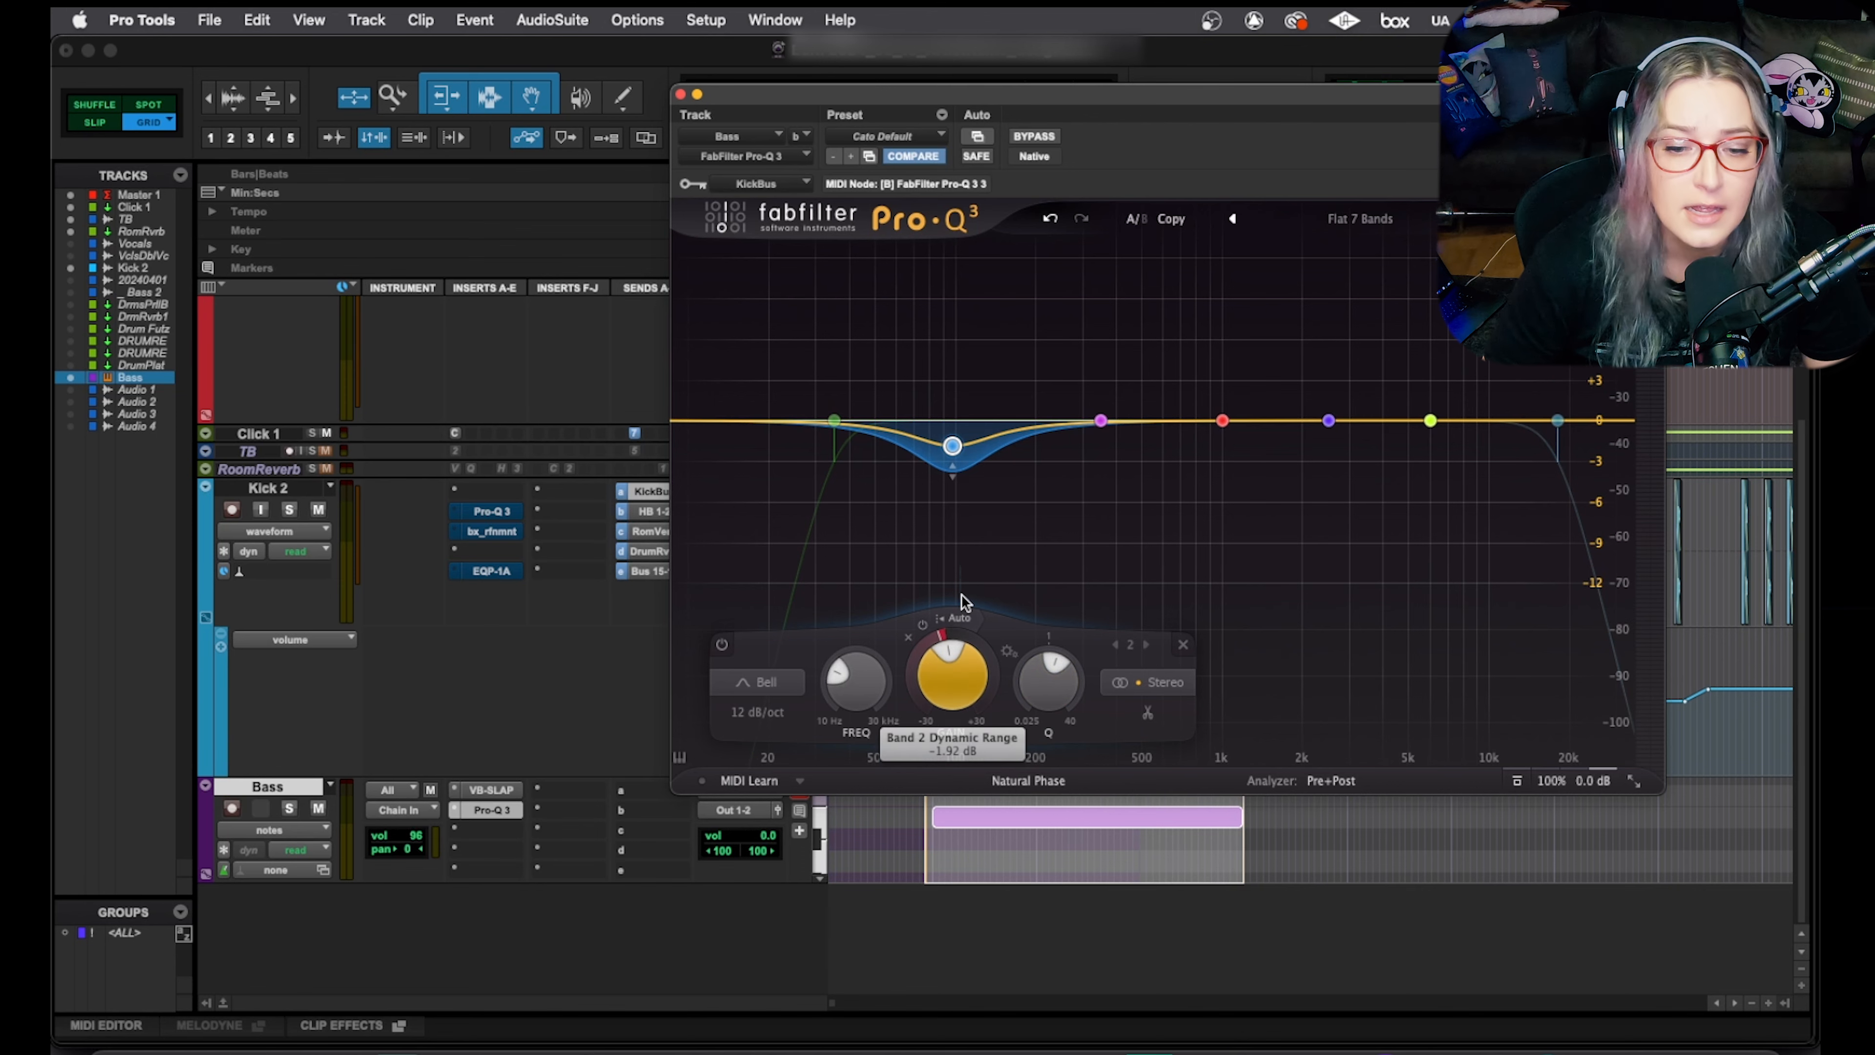
{"action": "left_click", "coordinate": [965, 617]}
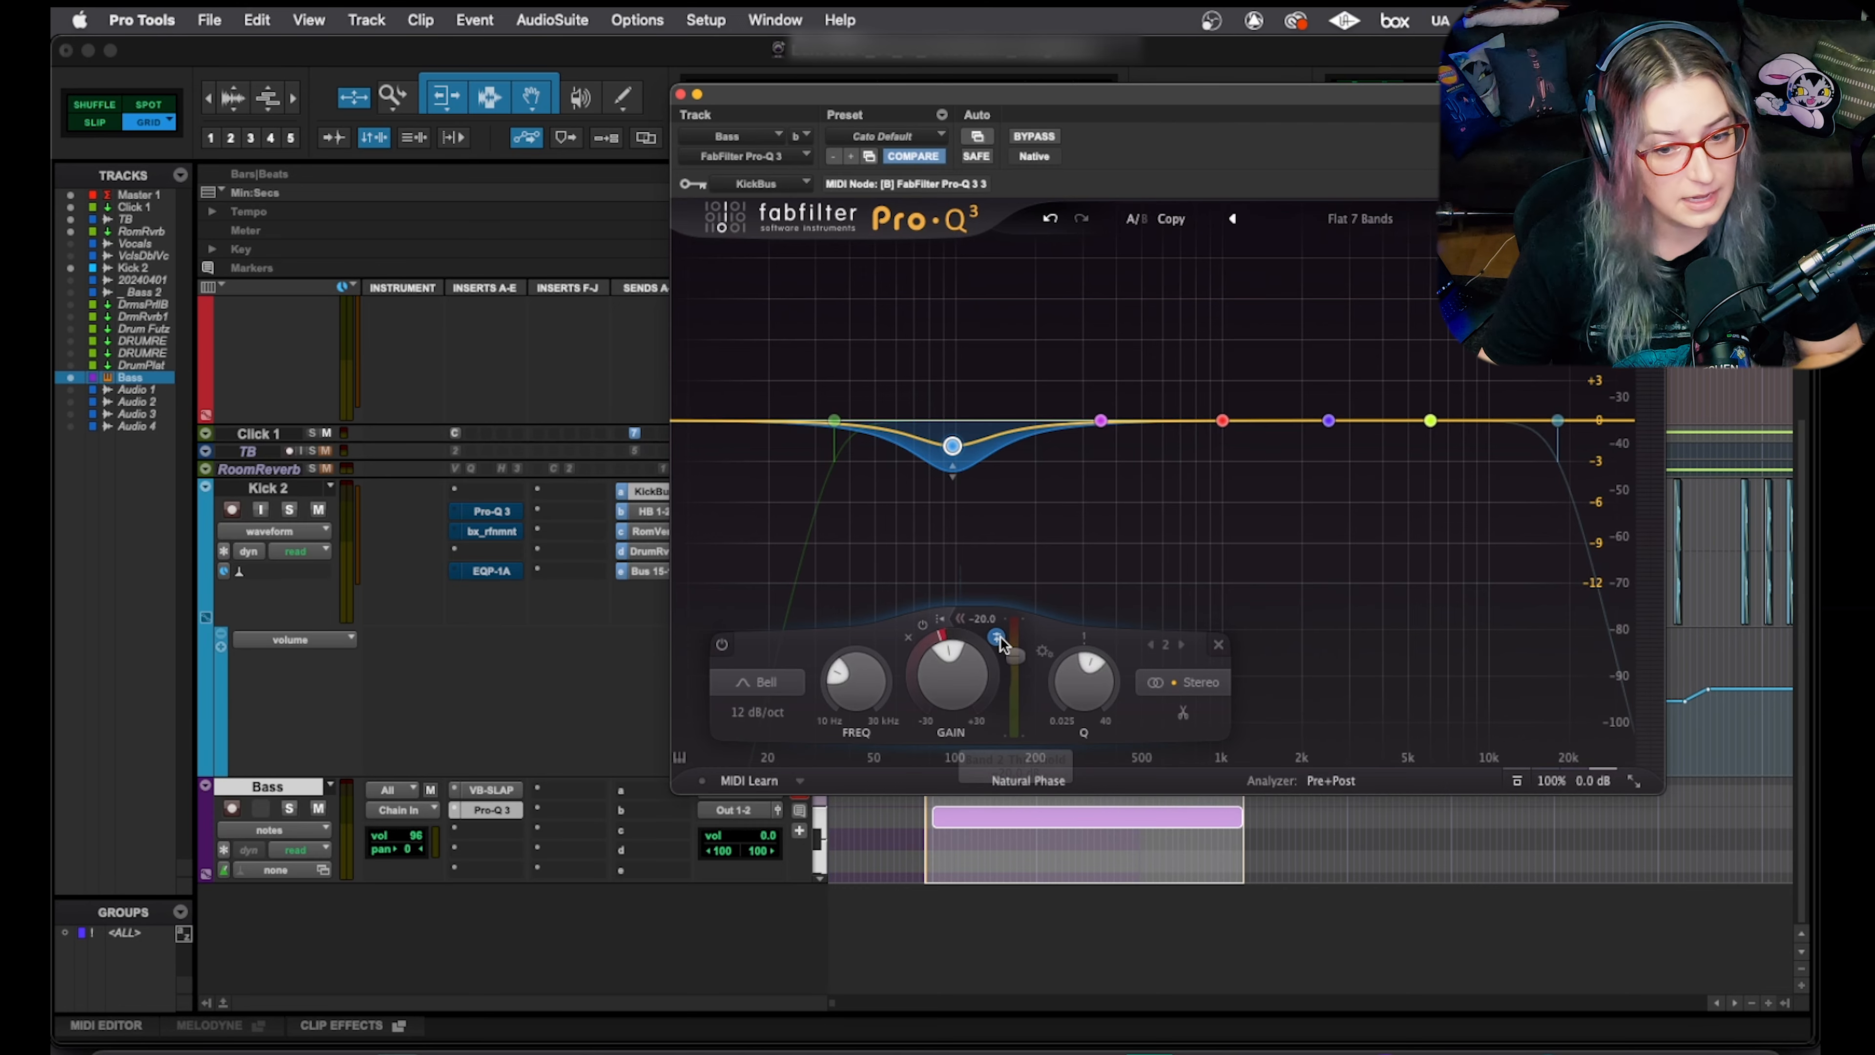
{"action": "mouse_move", "coordinate": [1000, 635]}
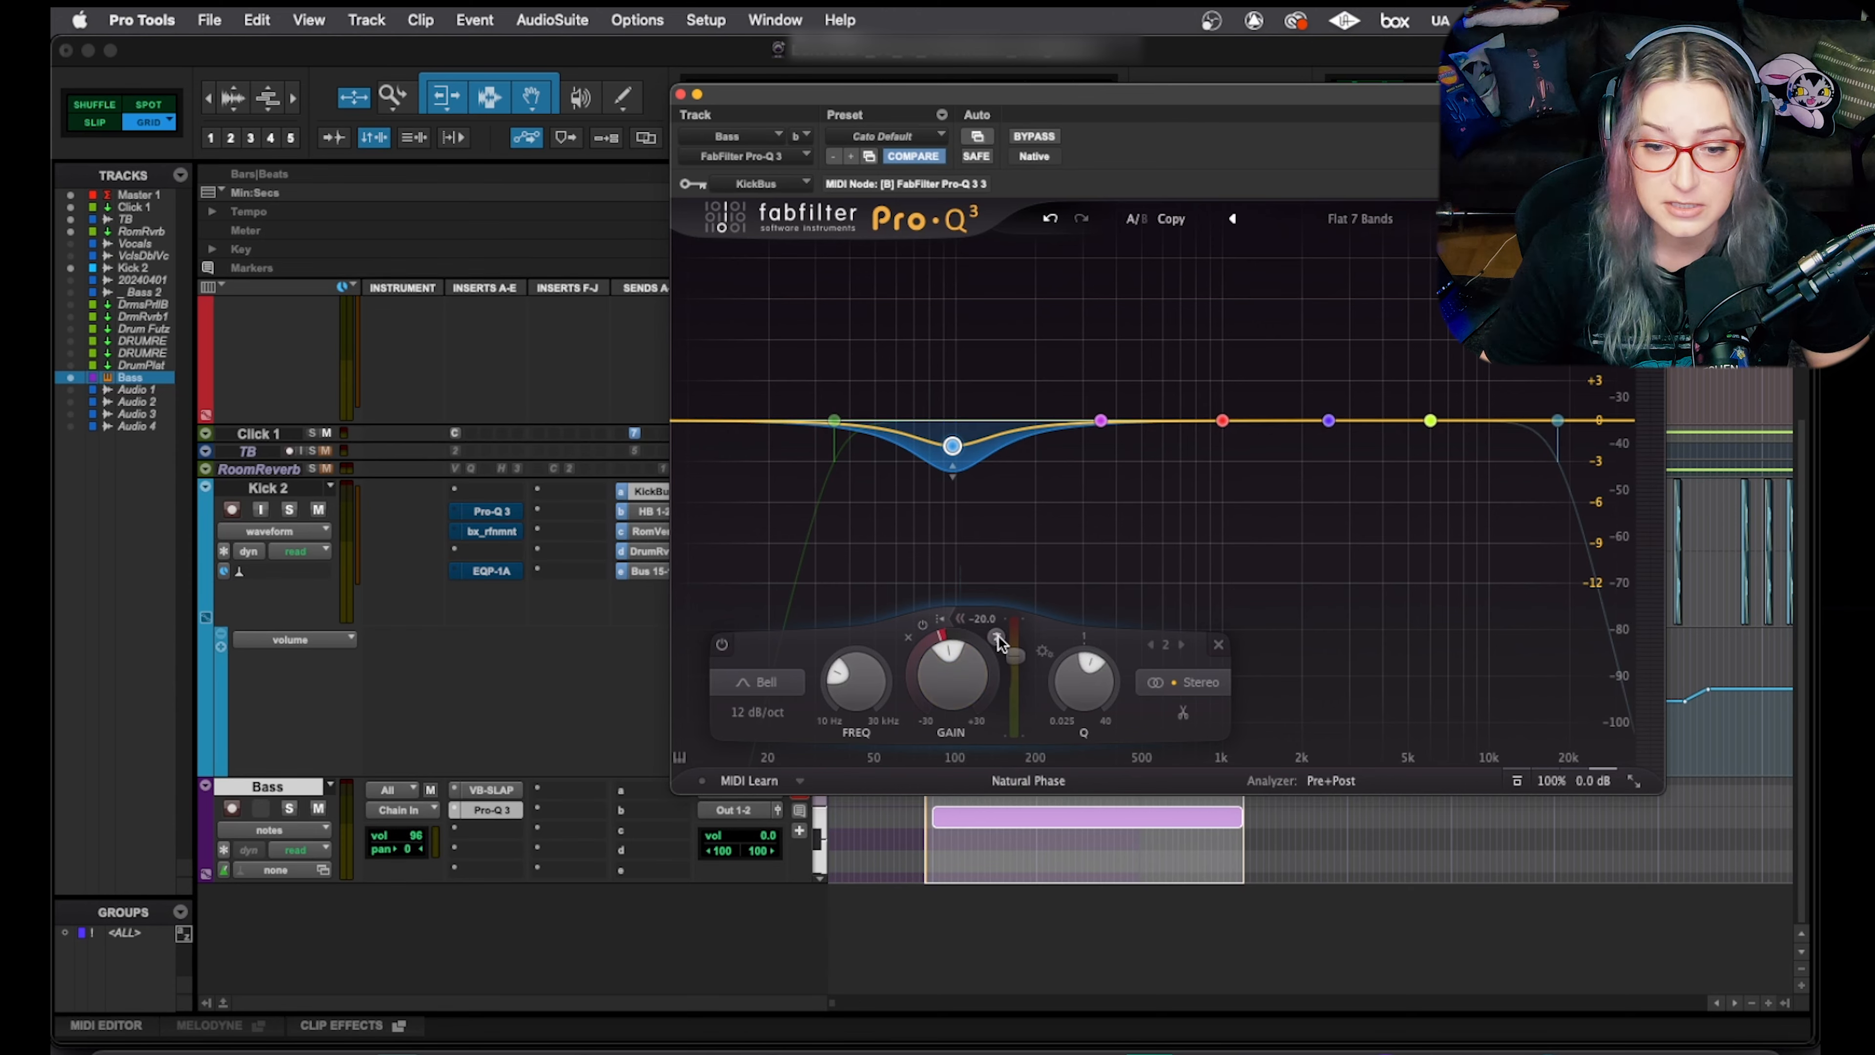
{"action": "mouse_move", "coordinate": [1018, 677]}
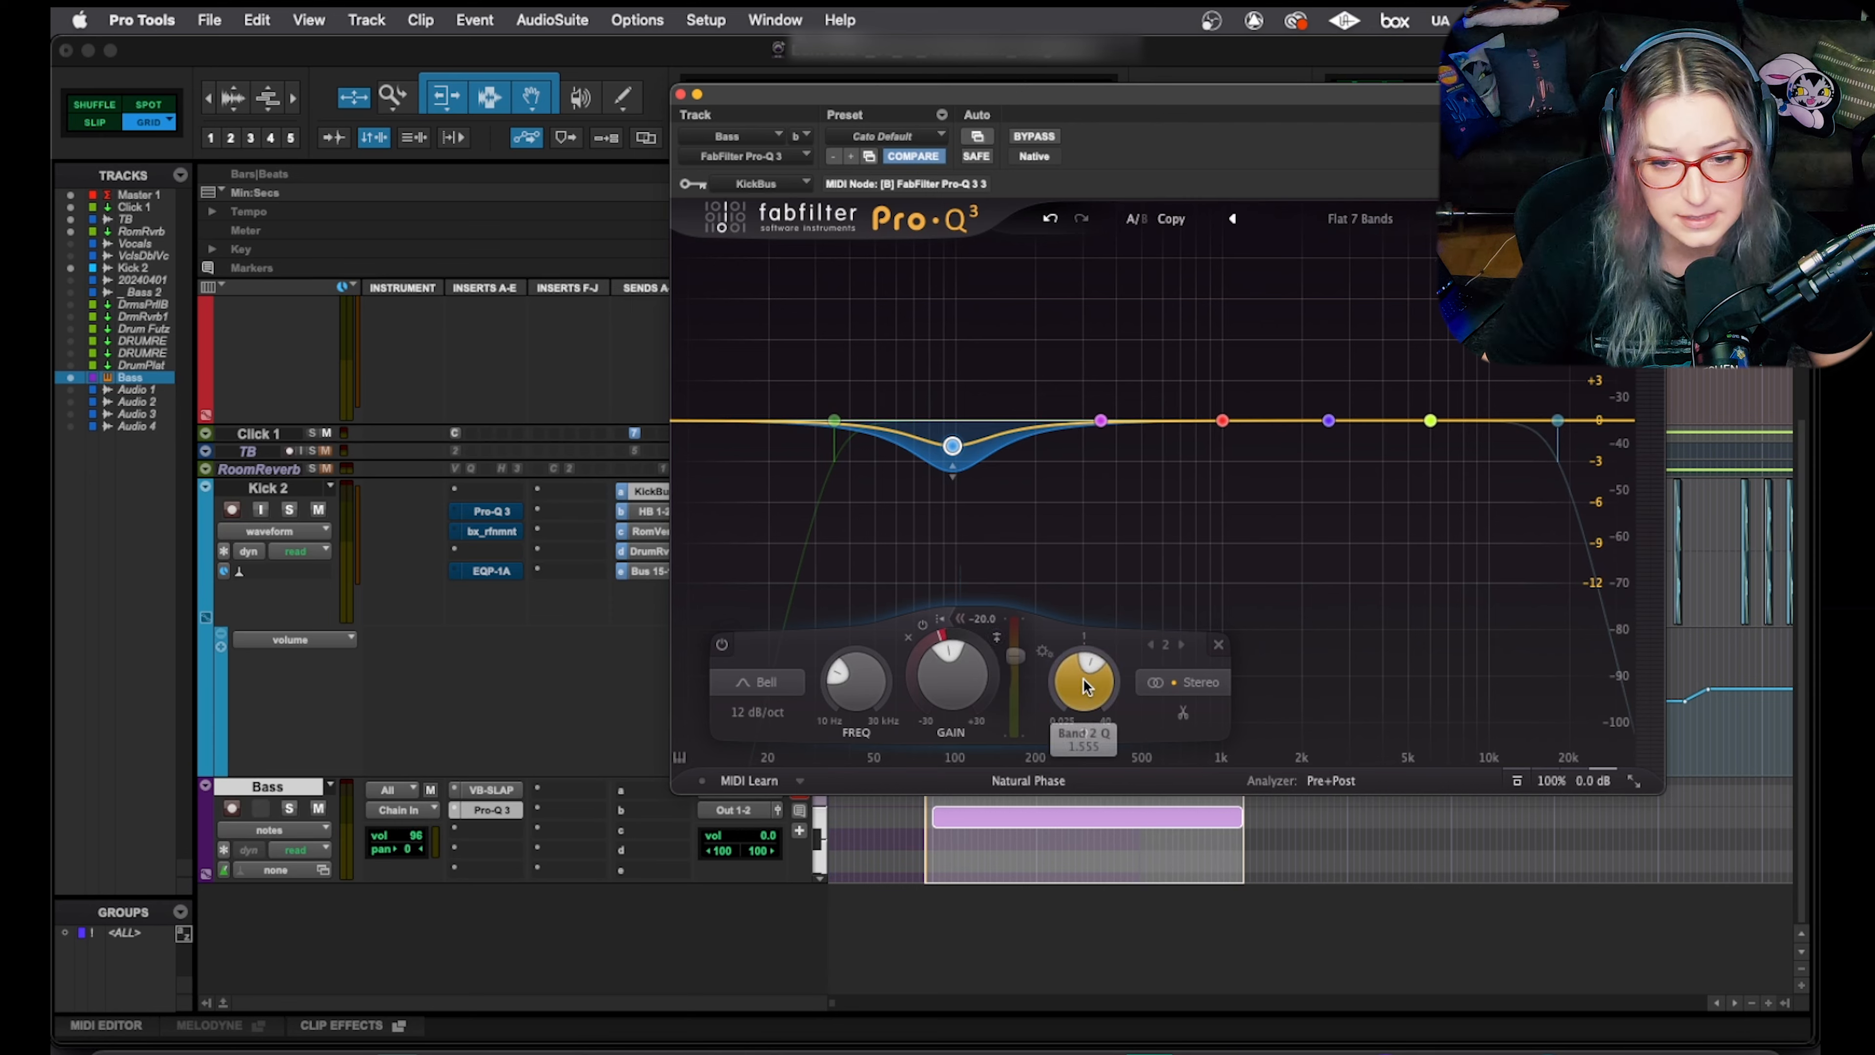
After auditioning the bass, move the dip to about 100 Hz, narrow it, and deepen its dynamic range
{"action": "key", "text": "space"}
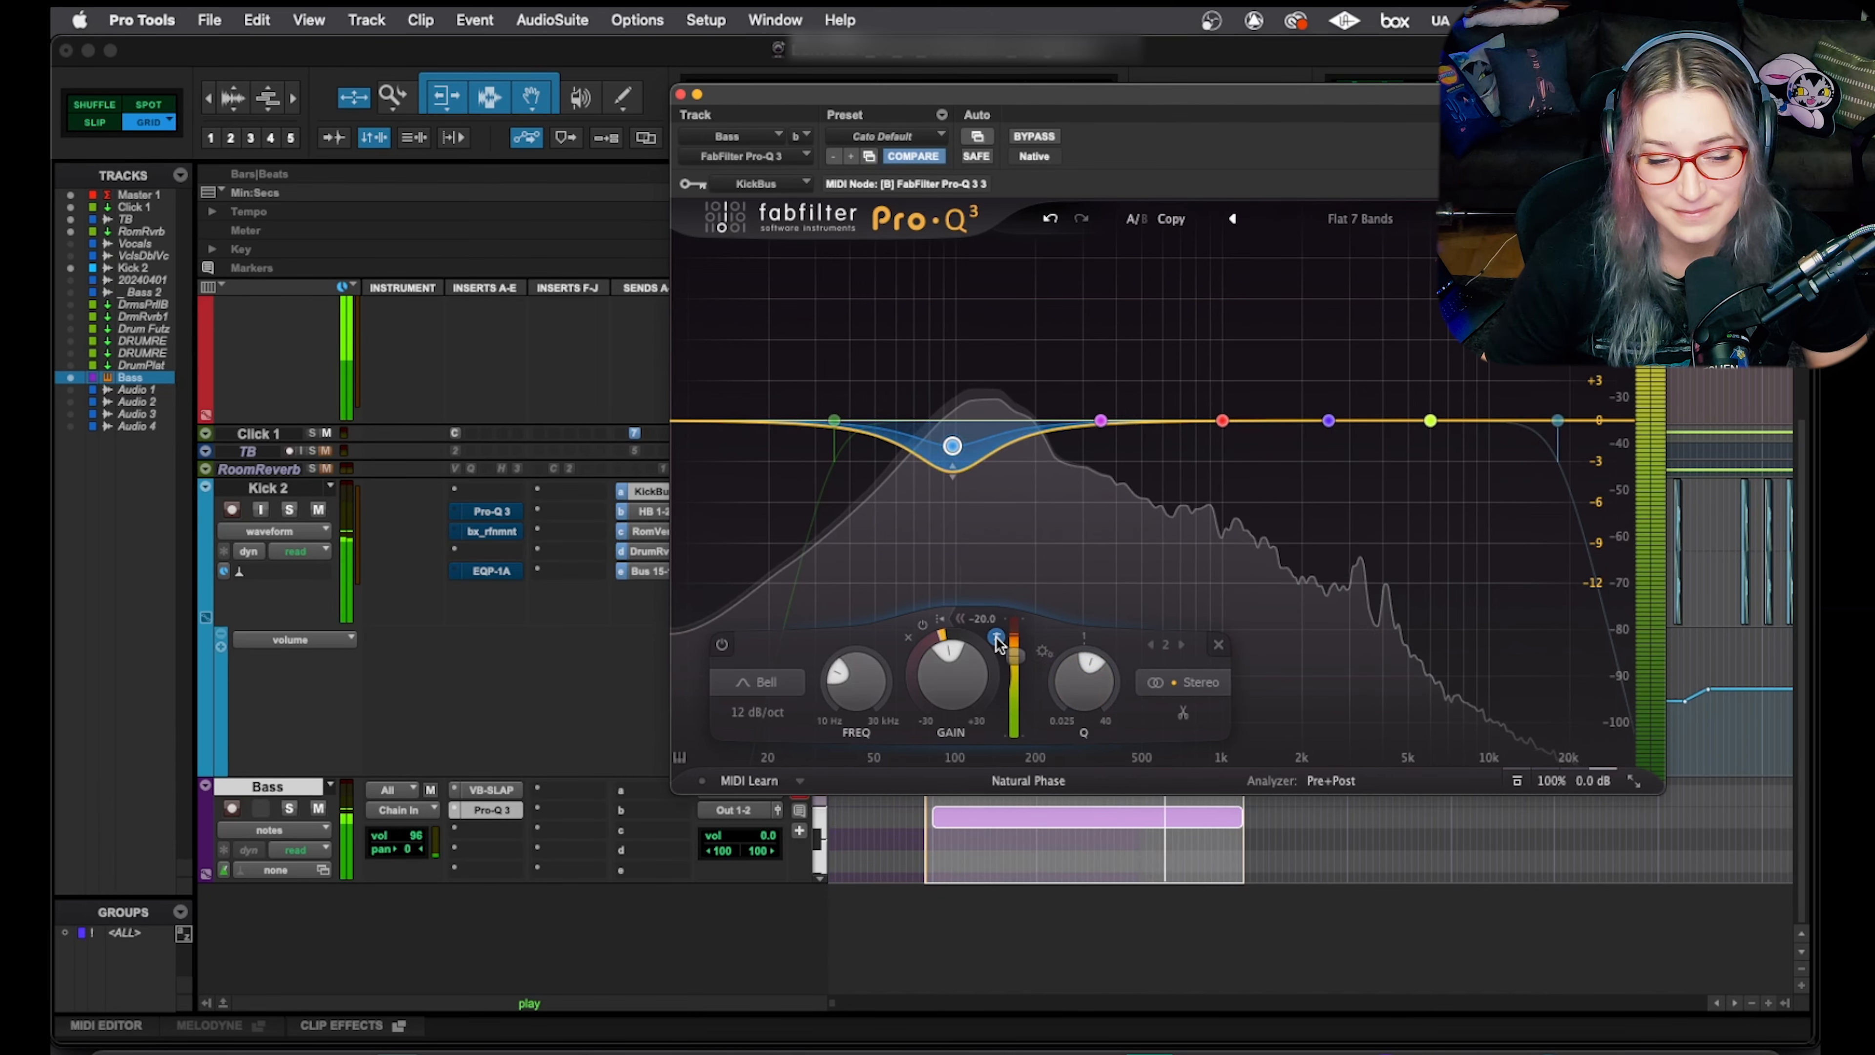
{"action": "key", "text": "space"}
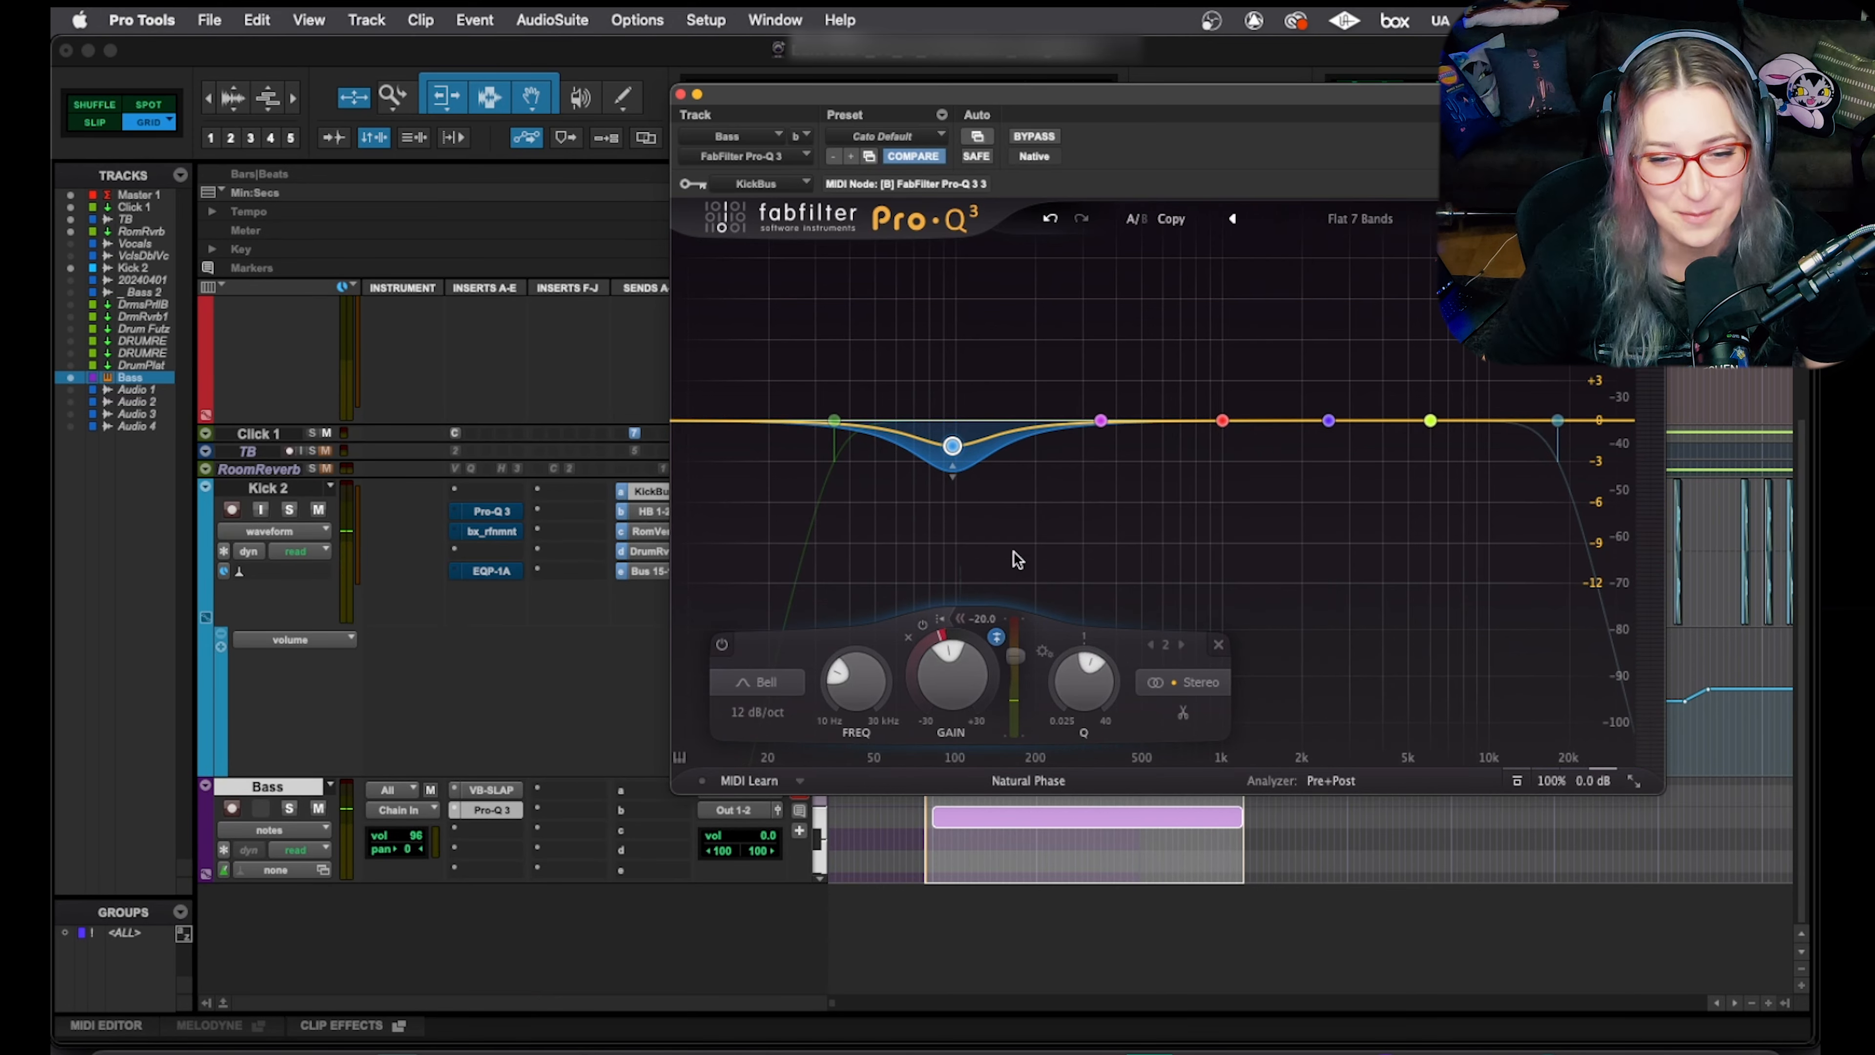
{"action": "mouse_move", "coordinate": [954, 440]}
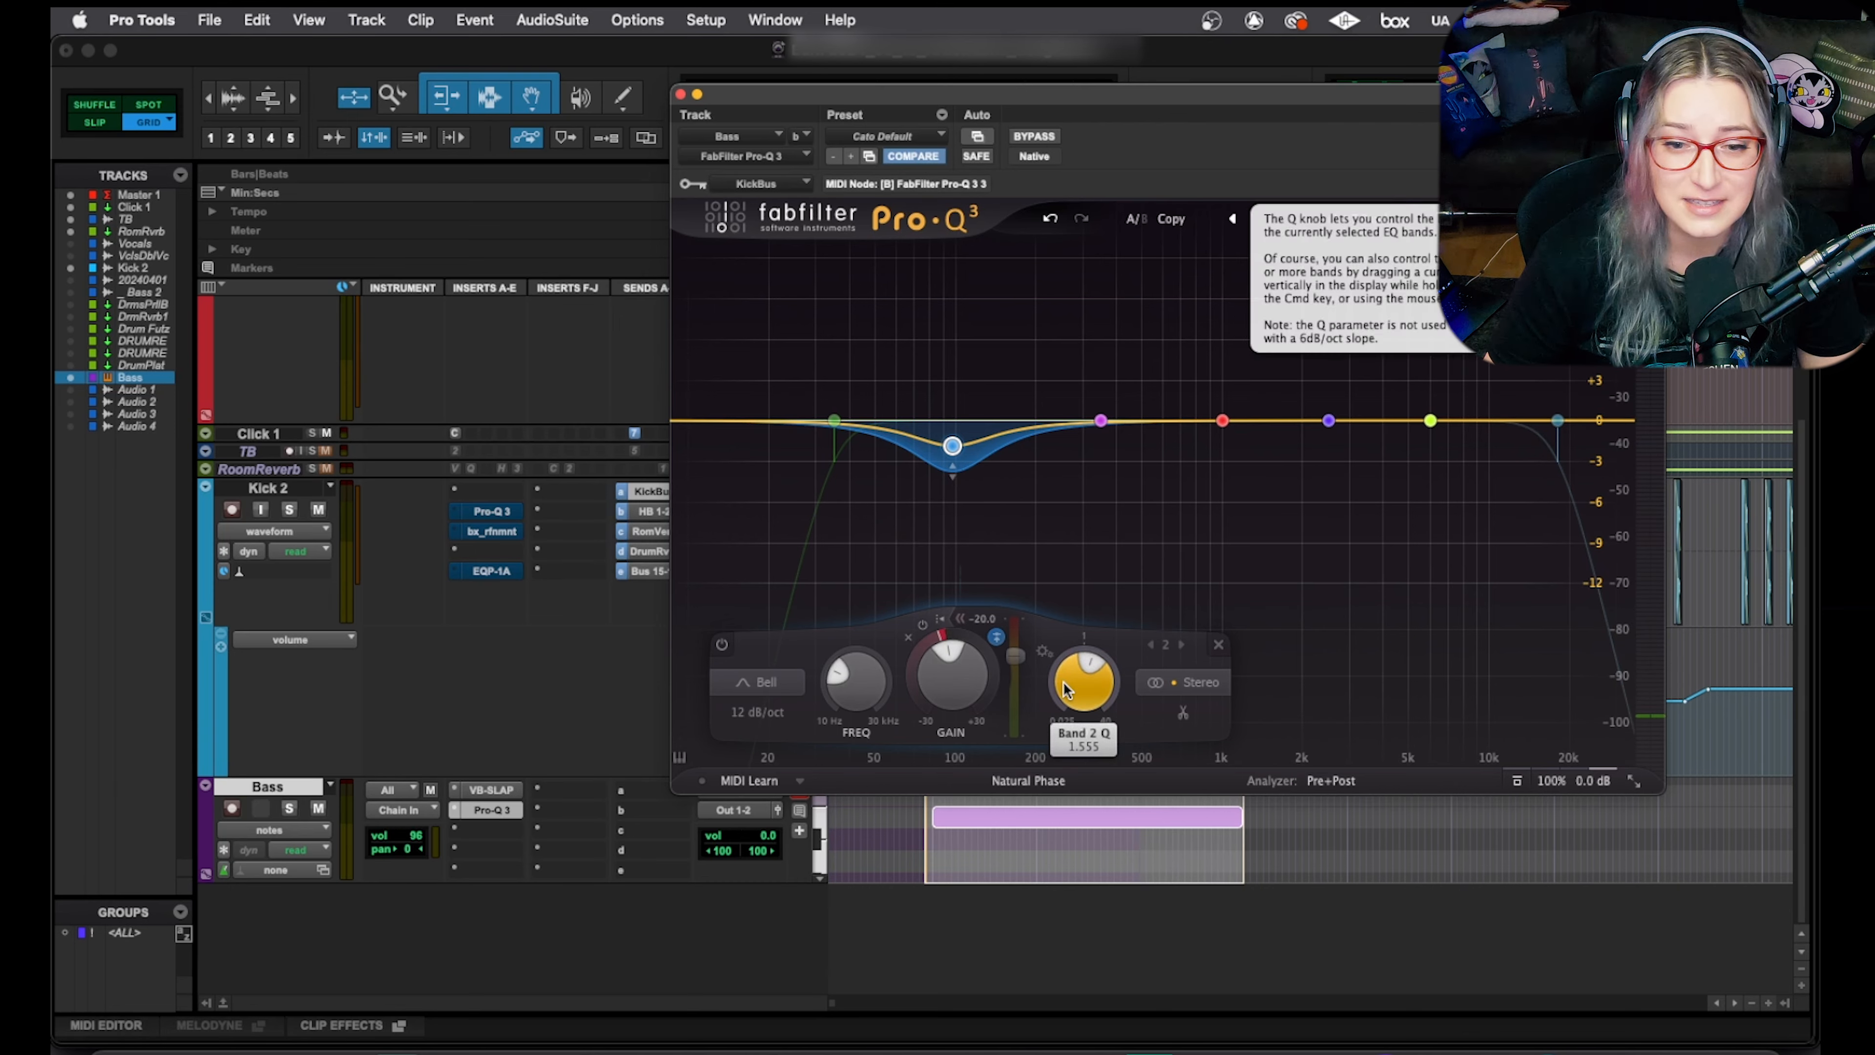
{"action": "mouse_move", "coordinate": [951, 446]}
{"action": "left_mouse_down"}
{"action": "mouse_move", "coordinate": [919, 447]}
{"action": "mouse_move", "coordinate": [980, 450]}
{"action": "mouse_move", "coordinate": [956, 450]}
{"action": "left_mouse_up"}
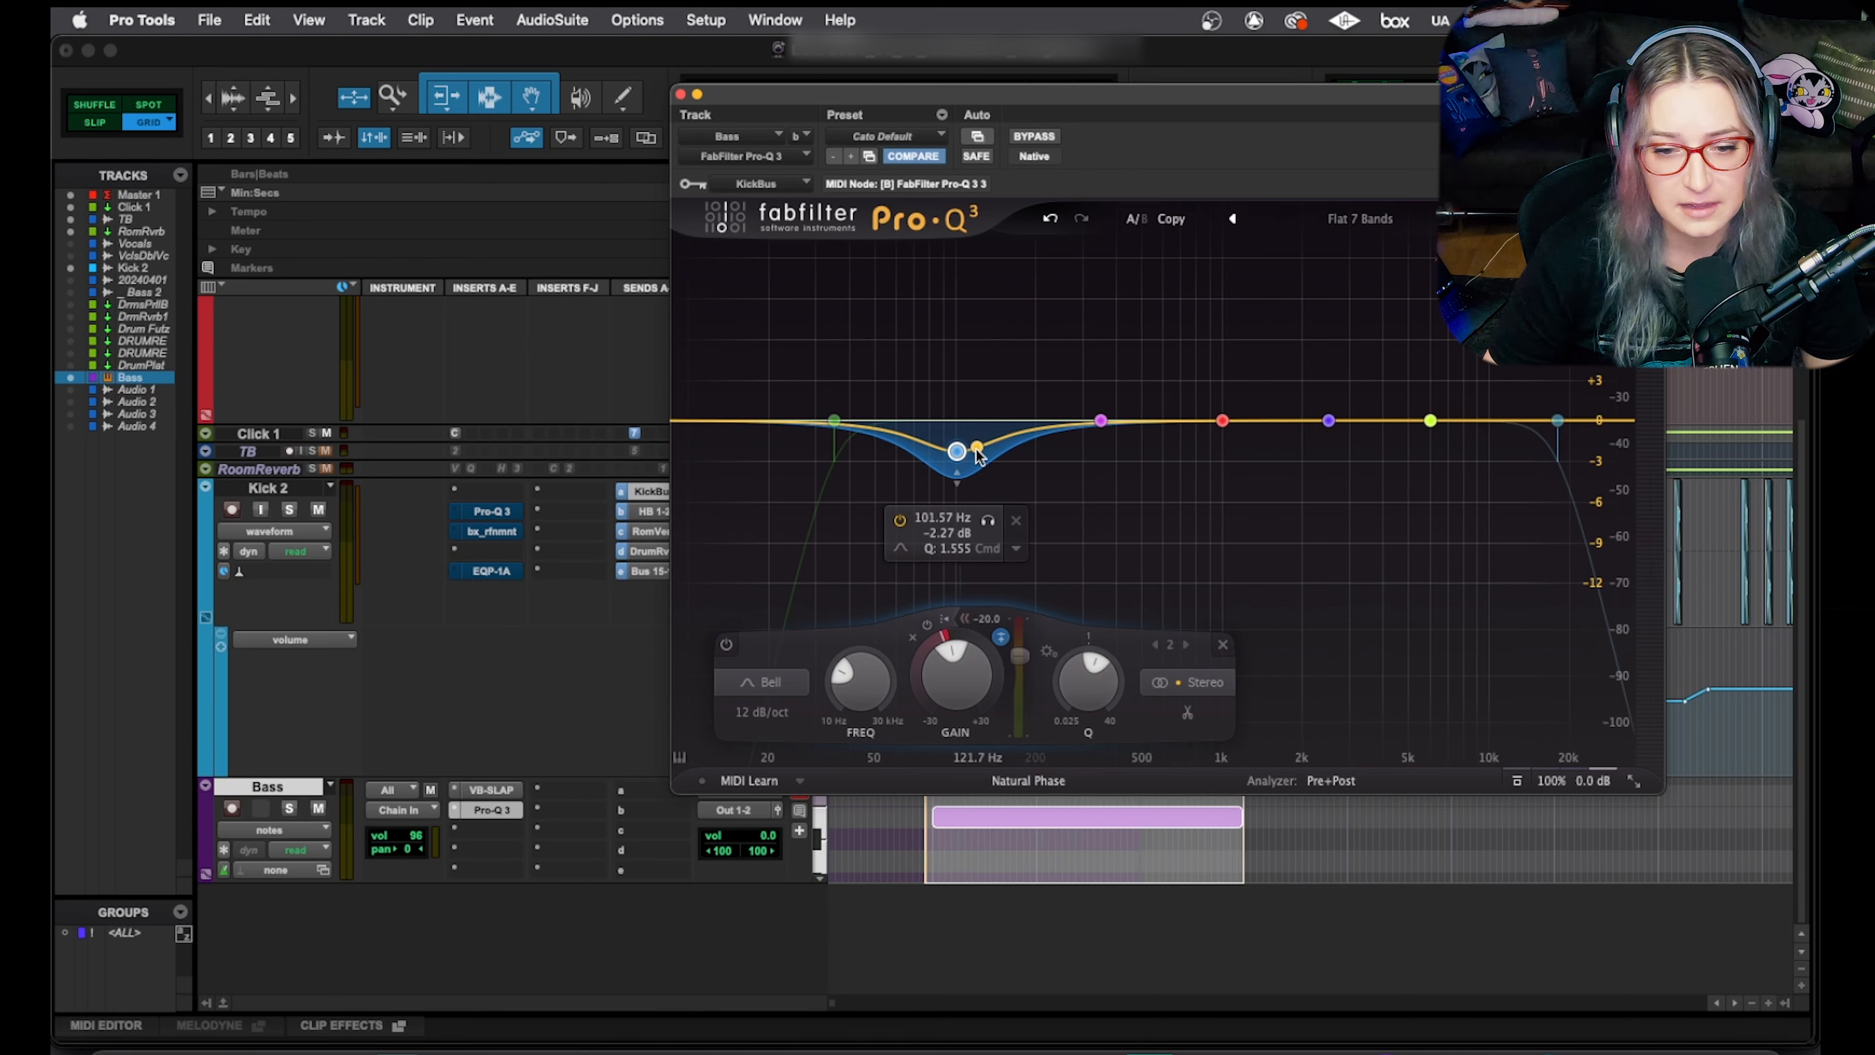
{"action": "left_click_drag", "start_coordinate": [1090, 663], "coordinate": [1090, 649]}
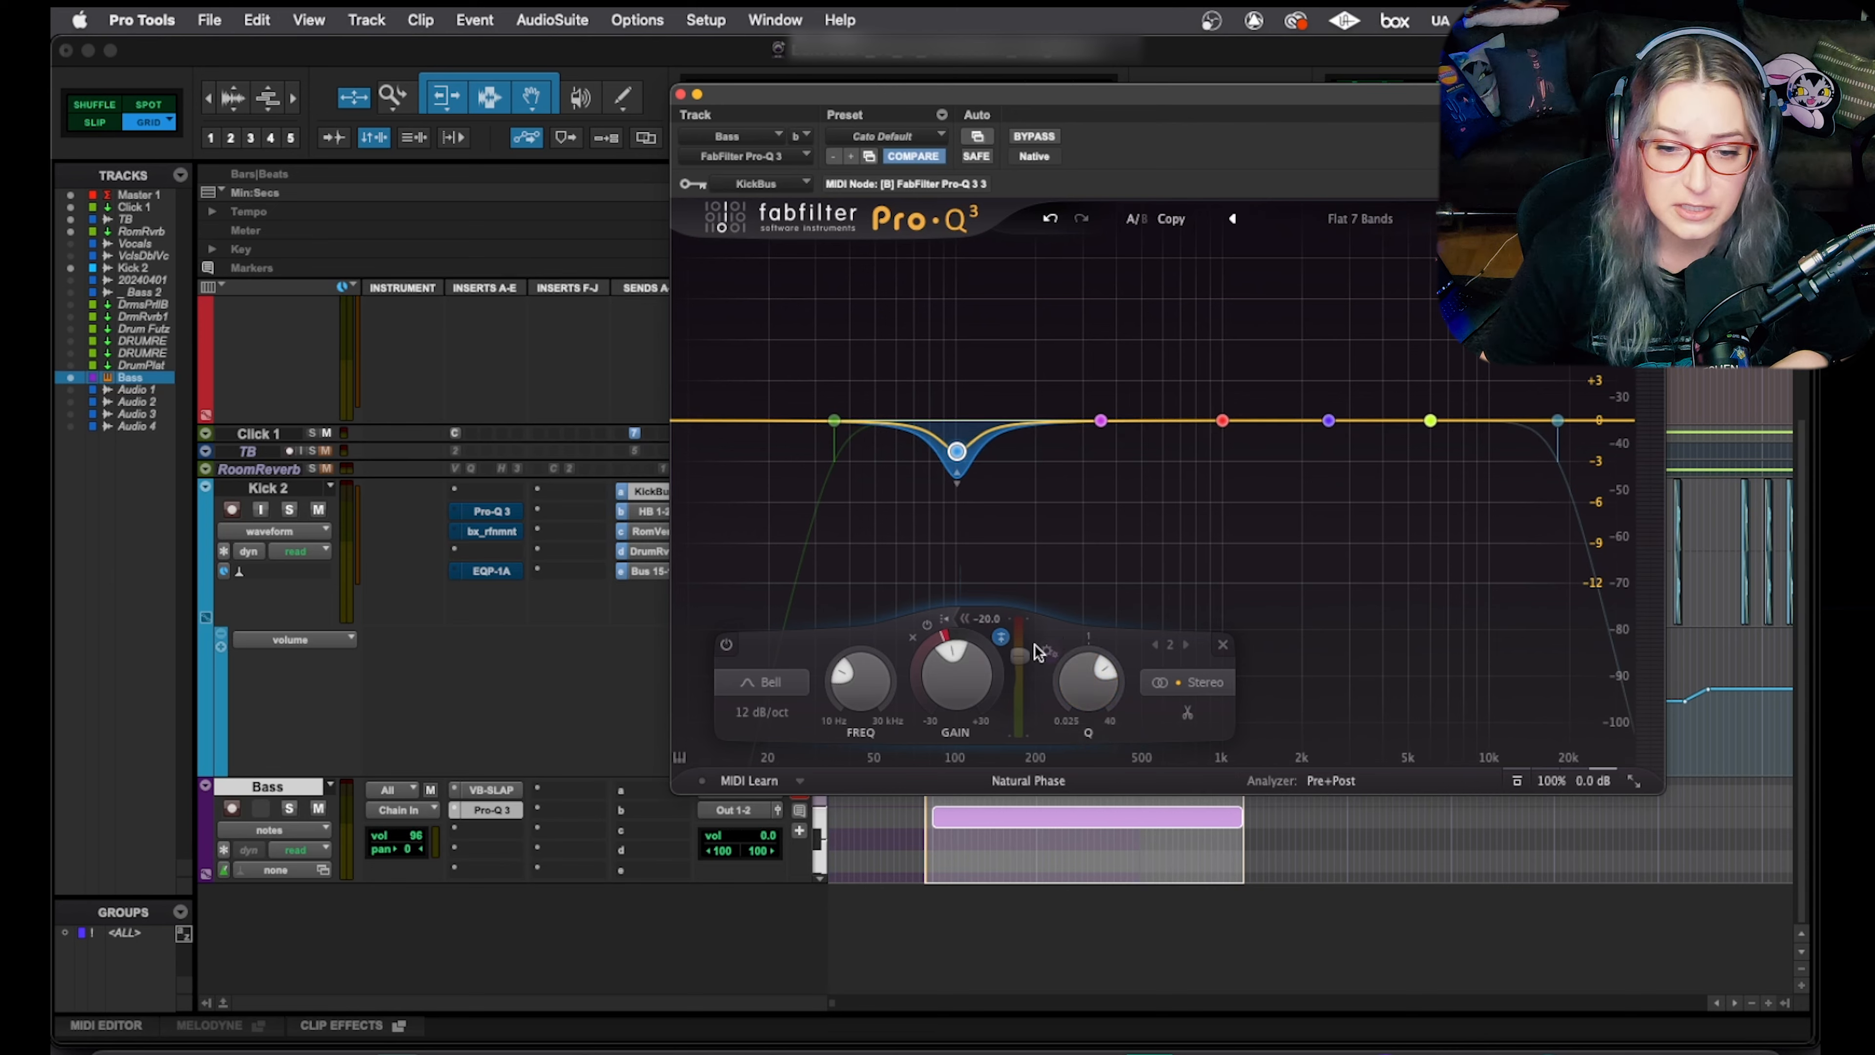
{"action": "left_click_drag", "start_coordinate": [1023, 670], "coordinate": [1024, 658]}
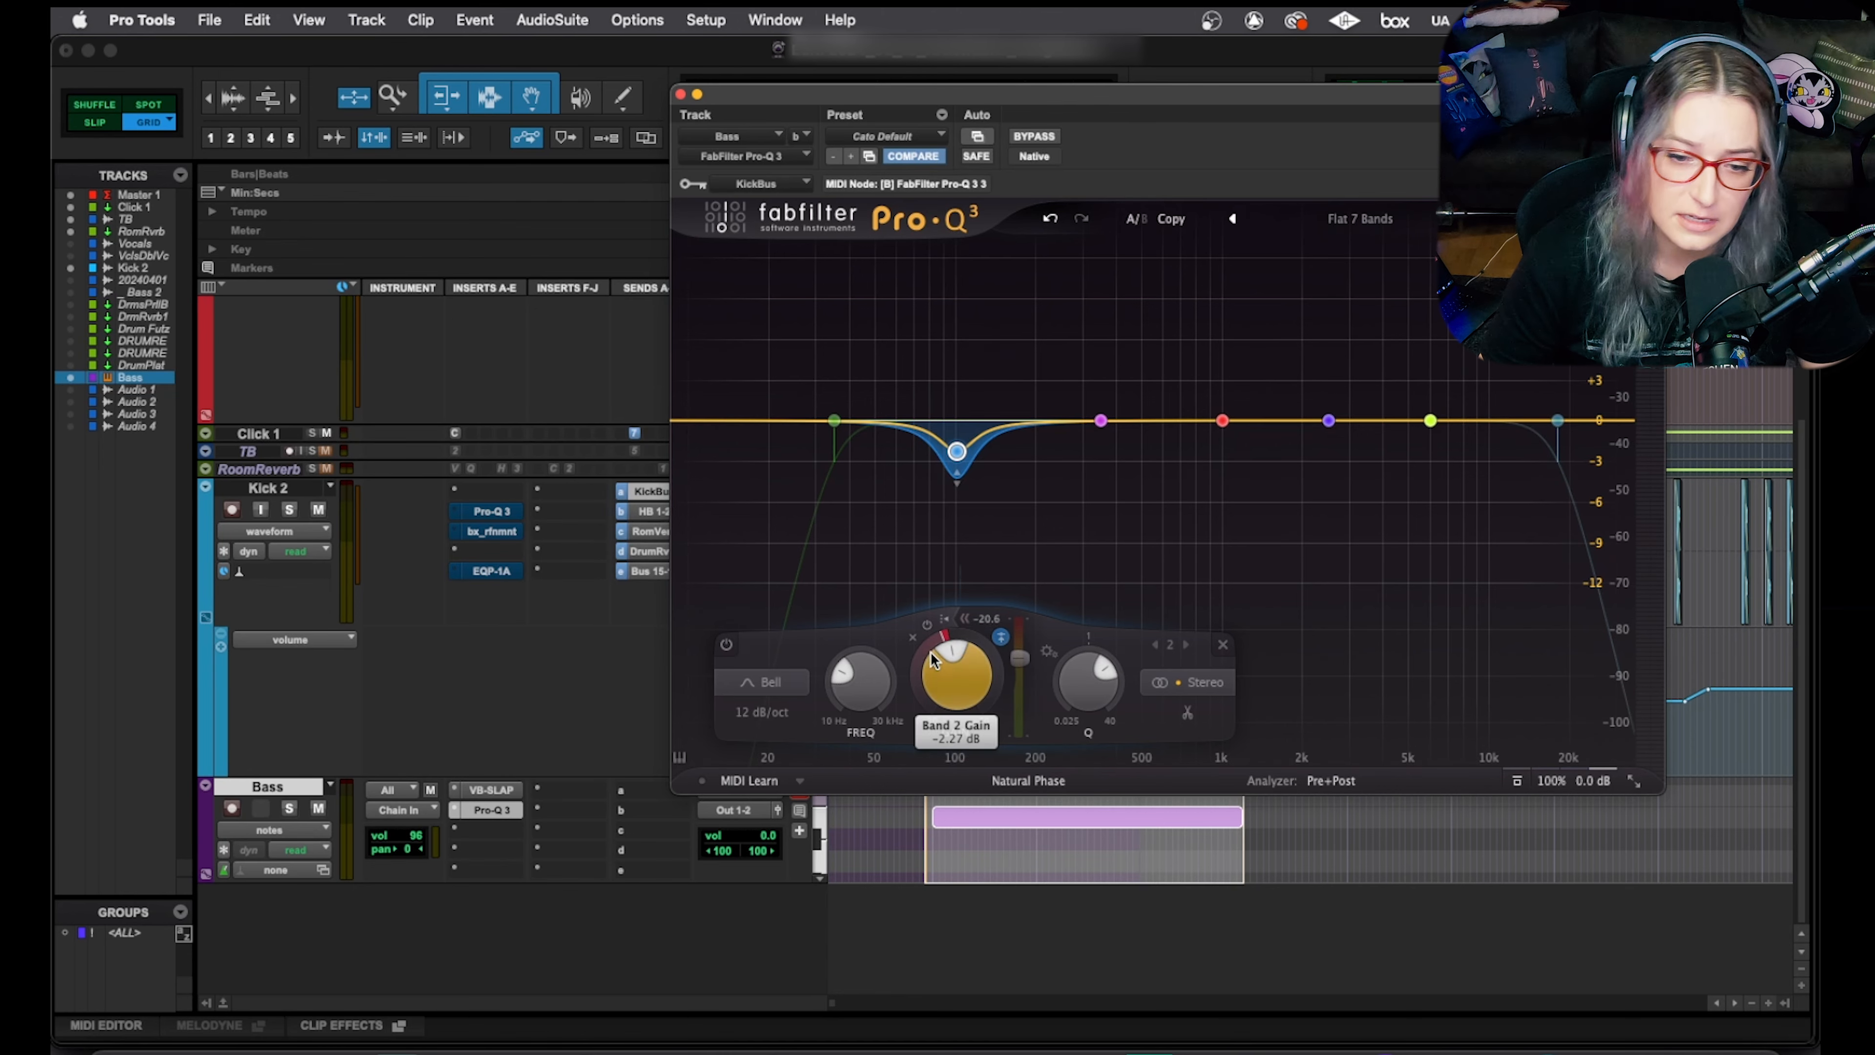
{"action": "left_click_drag", "start_coordinate": [932, 638], "coordinate": [1022, 688]}
Audition the kick-ducked bass and lower band 2's static gain slightly
{"action": "key", "text": "space"}
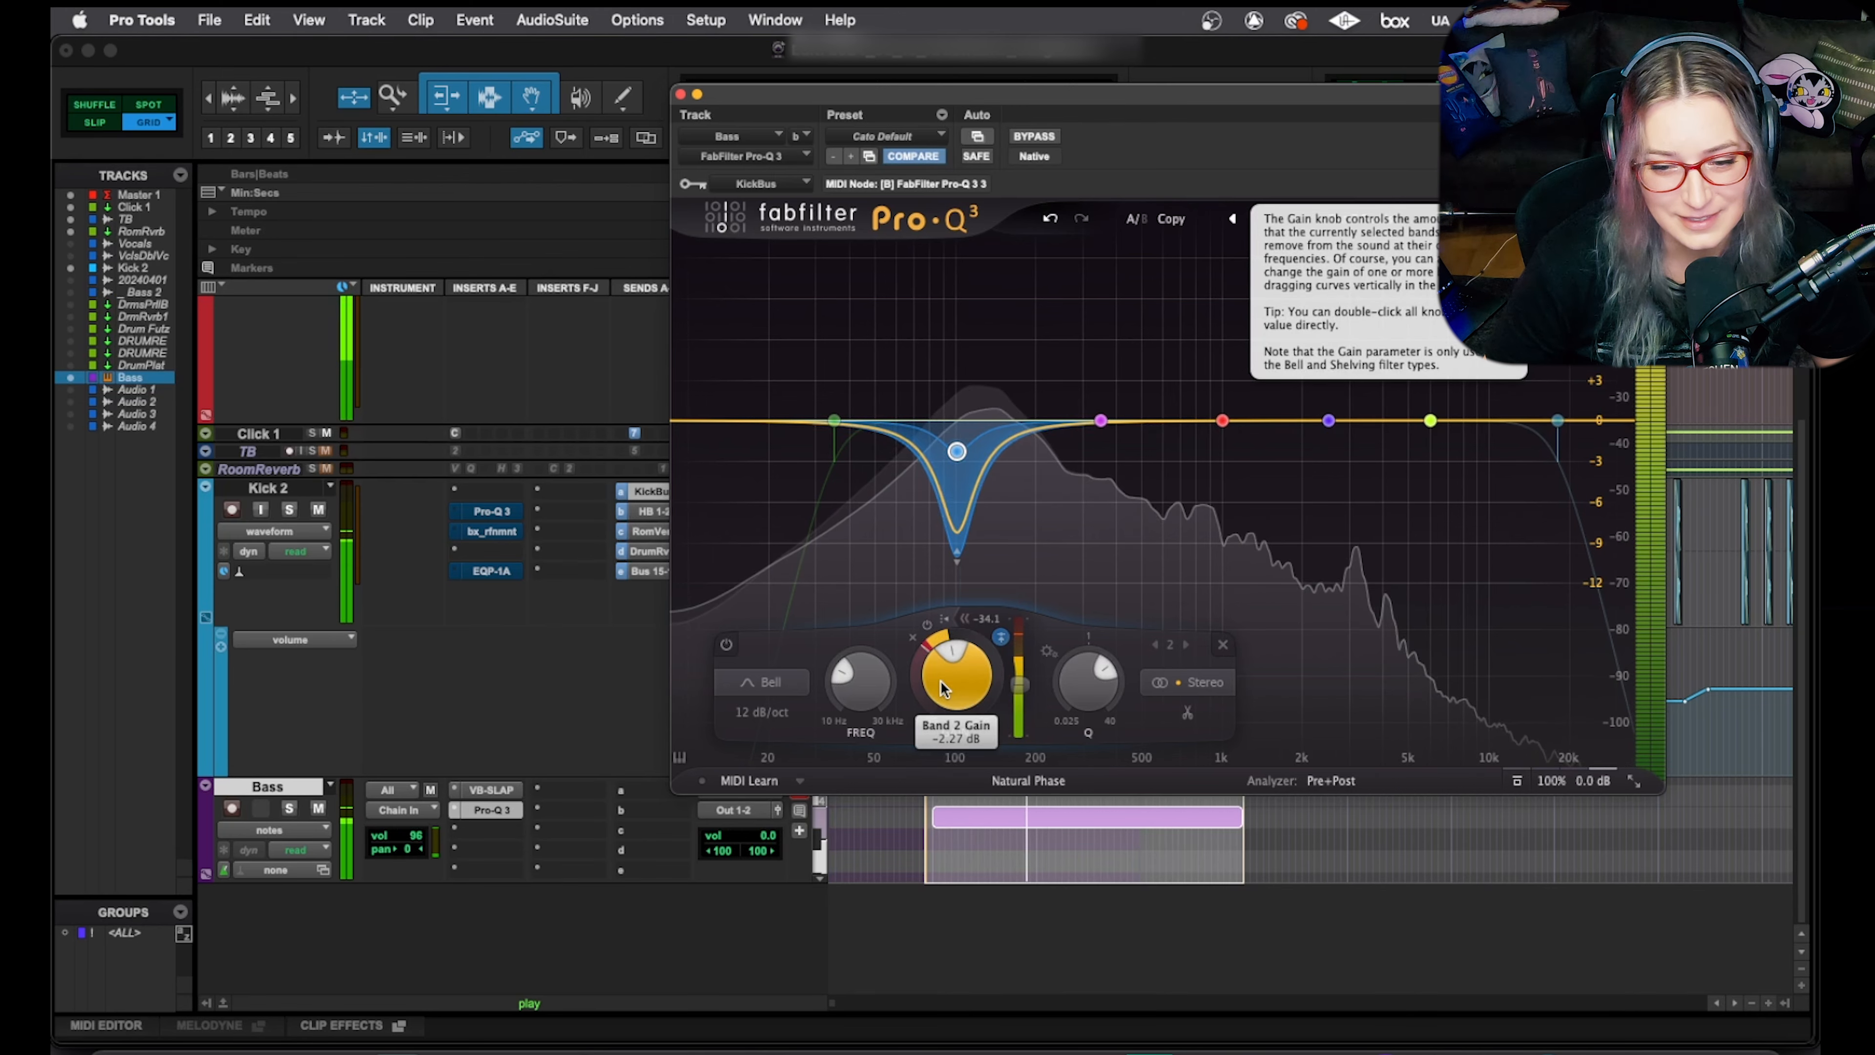
{"action": "key", "text": "space"}
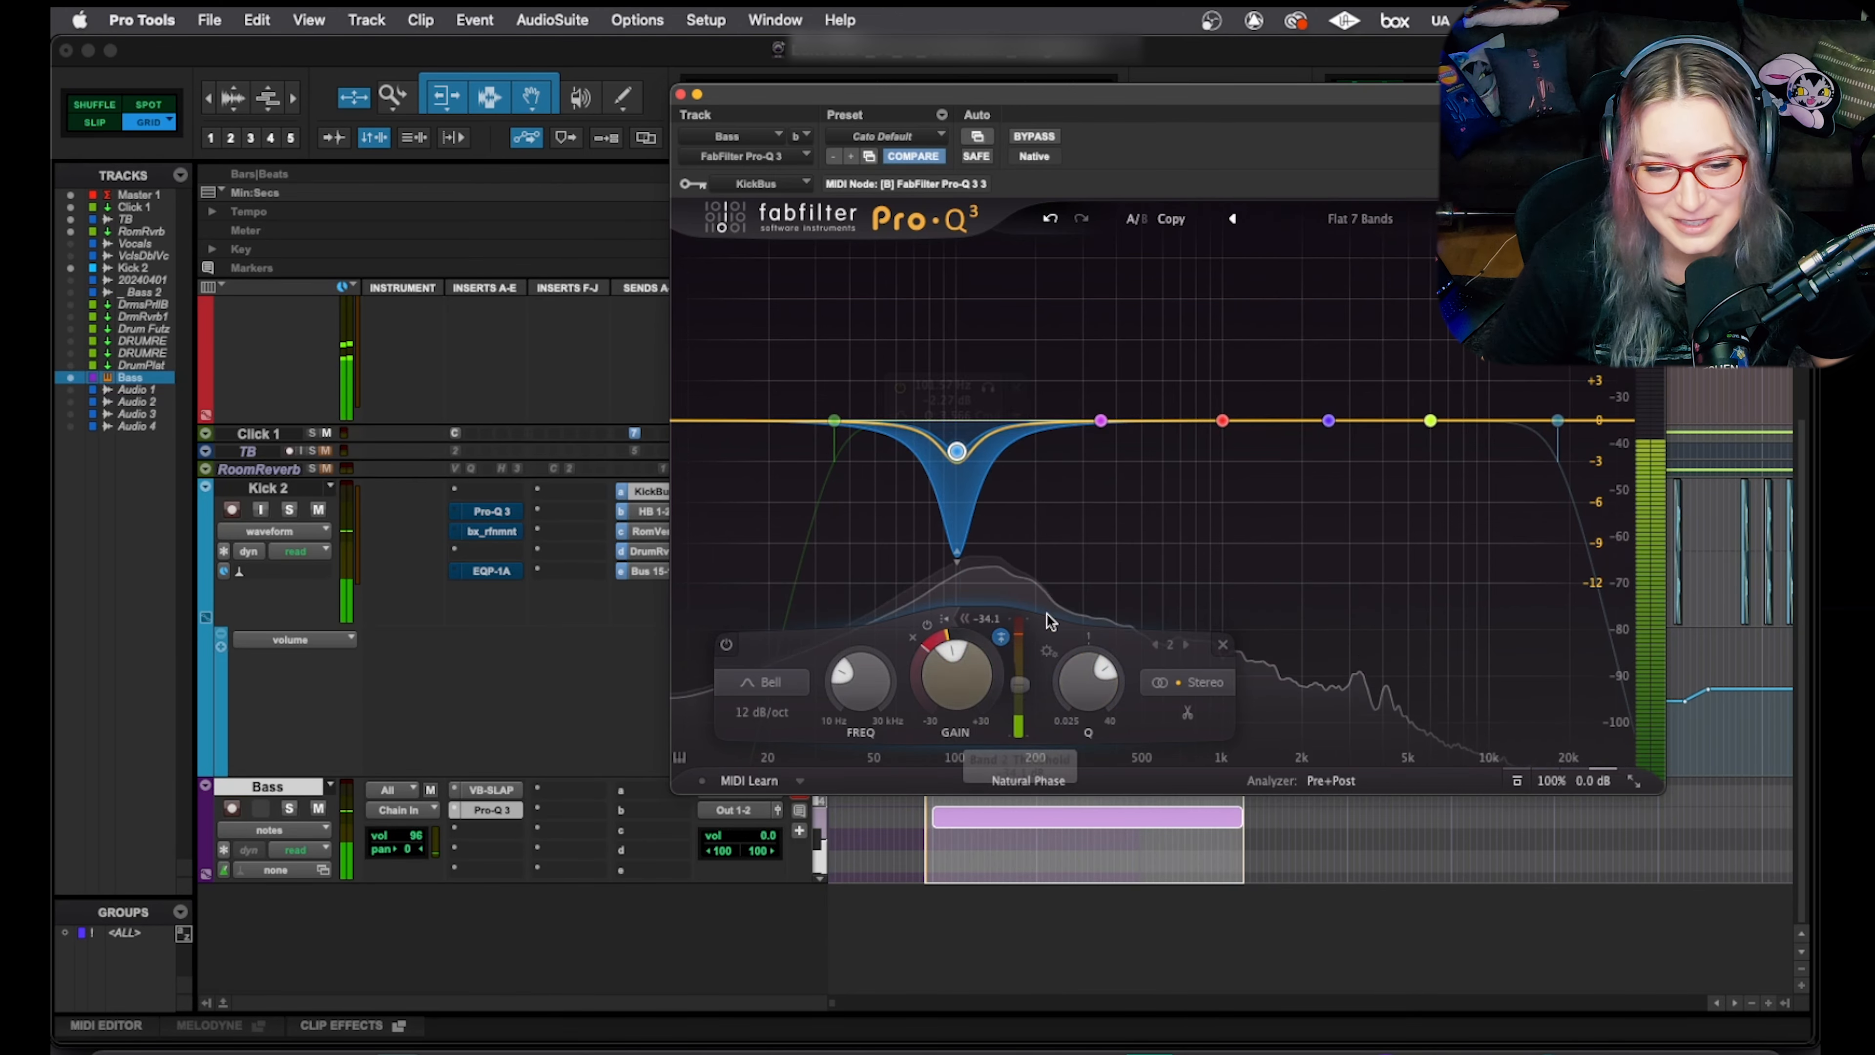
{"action": "mouse_move", "coordinate": [952, 666]}
{"action": "left_mouse_down"}
{"action": "mouse_move", "coordinate": [952, 697]}
{"action": "mouse_move", "coordinate": [950, 677]}
{"action": "left_mouse_up"}
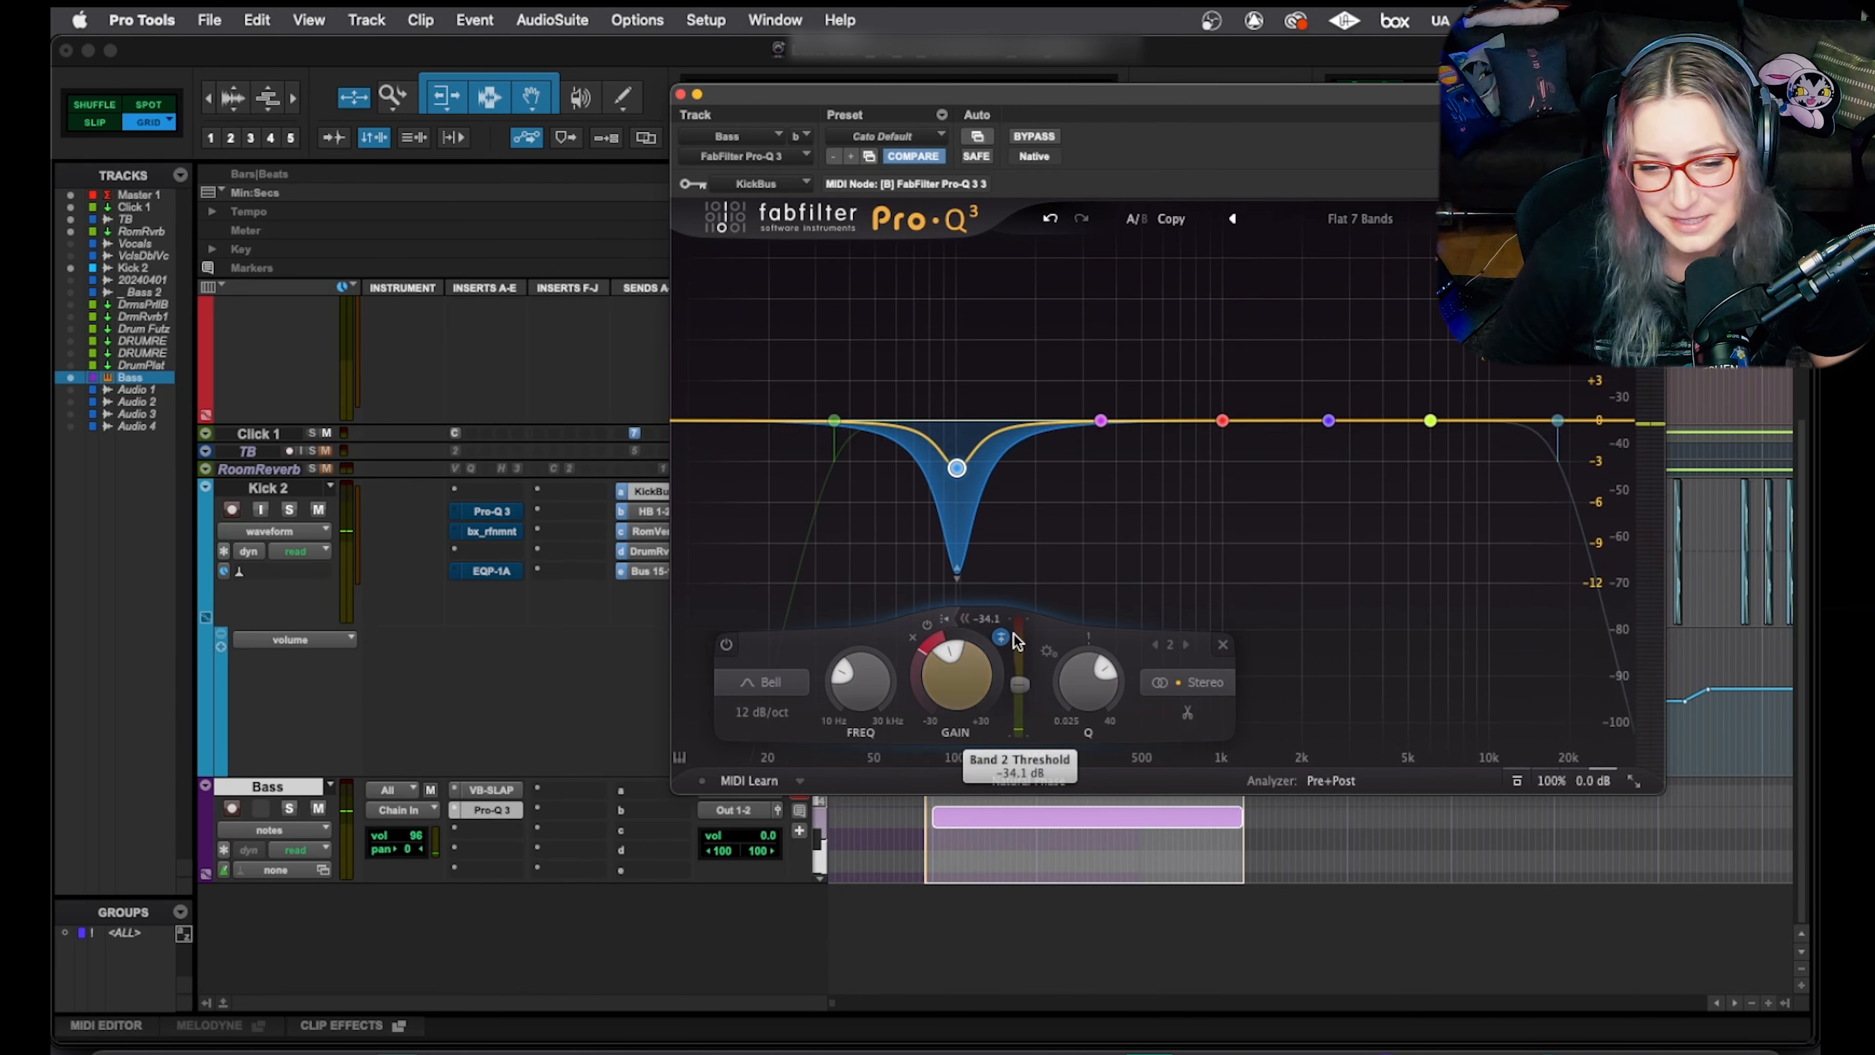